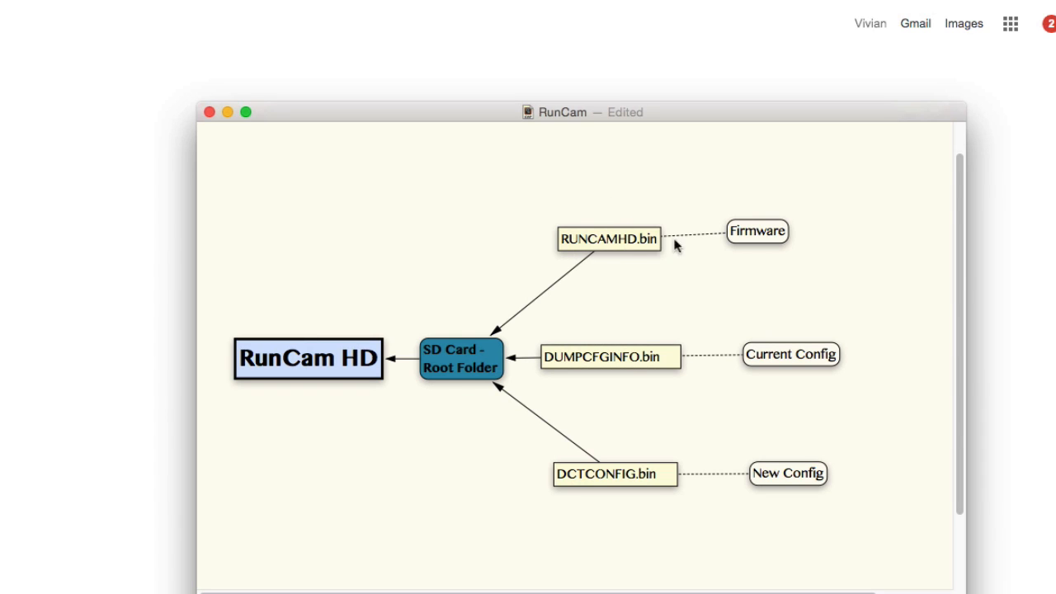
# Examine the diagram of the RunCam HD files, their purposes and the SD card root folder they go in
pyautogui.click(638, 350)
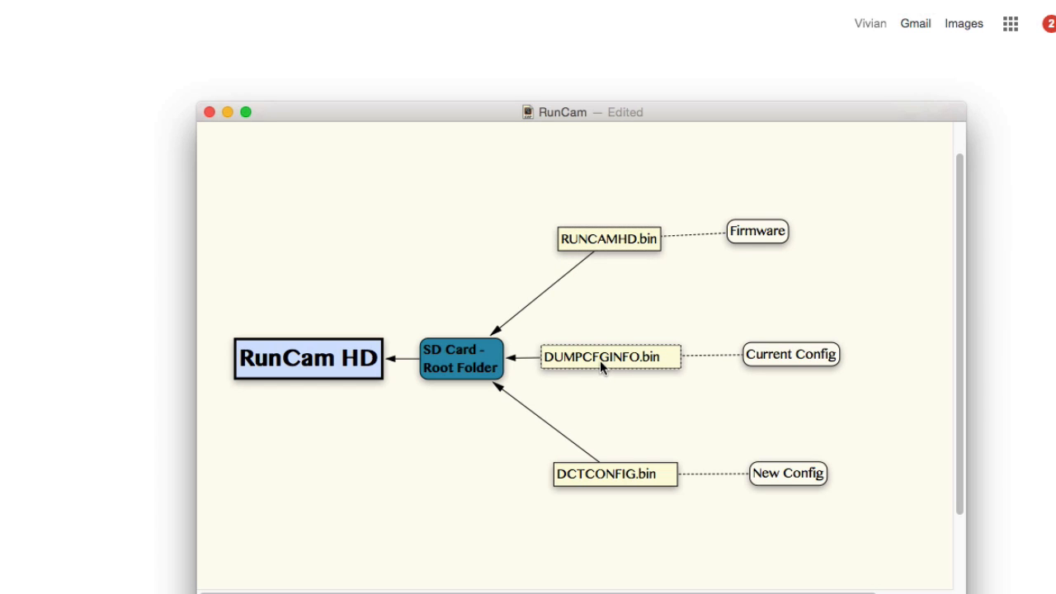
pyautogui.click(689, 360)
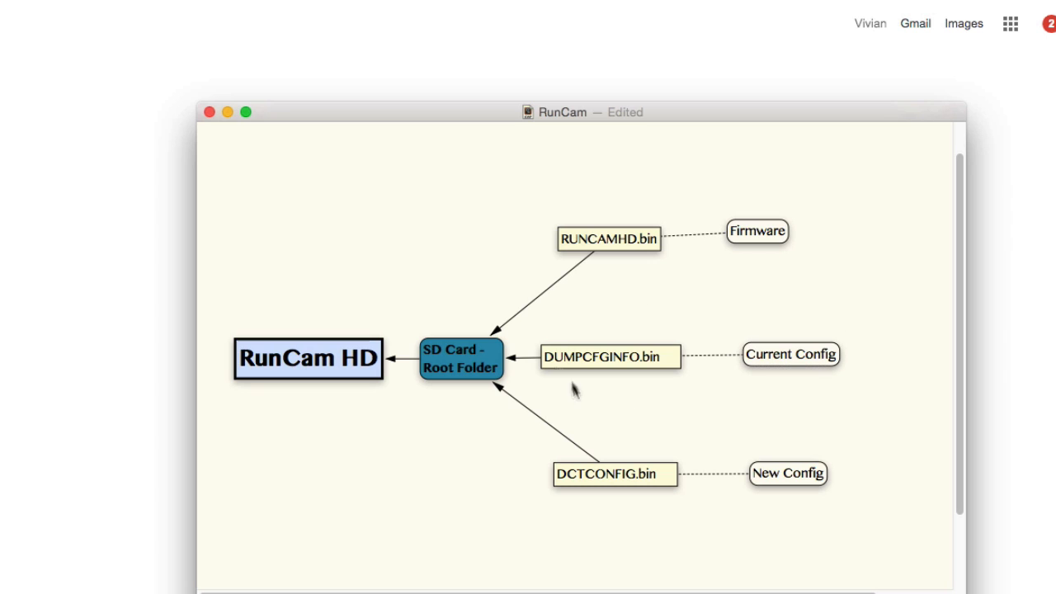
pyautogui.click(567, 476)
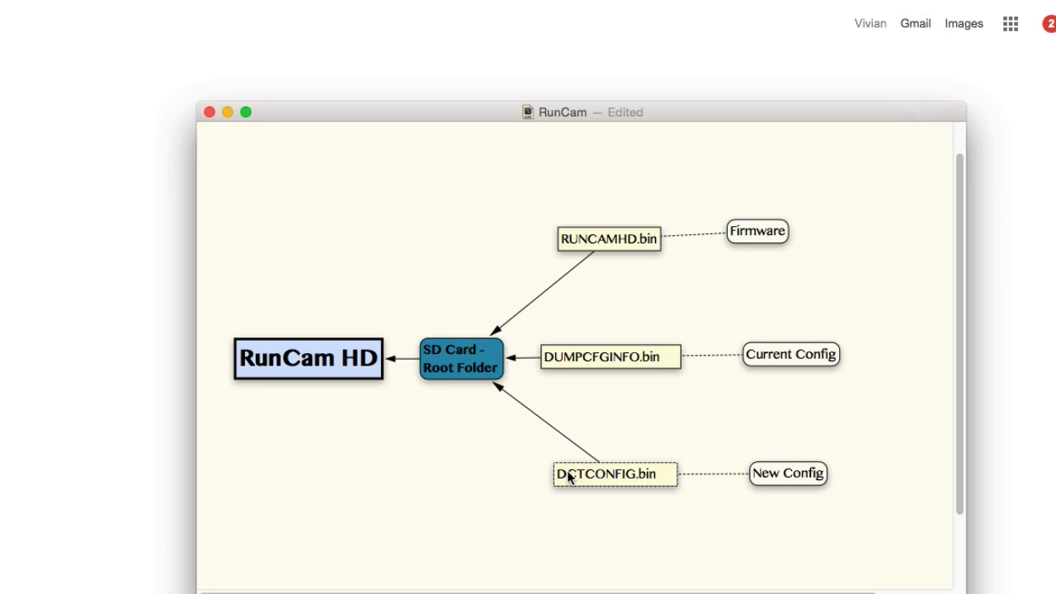
pyautogui.click(777, 482)
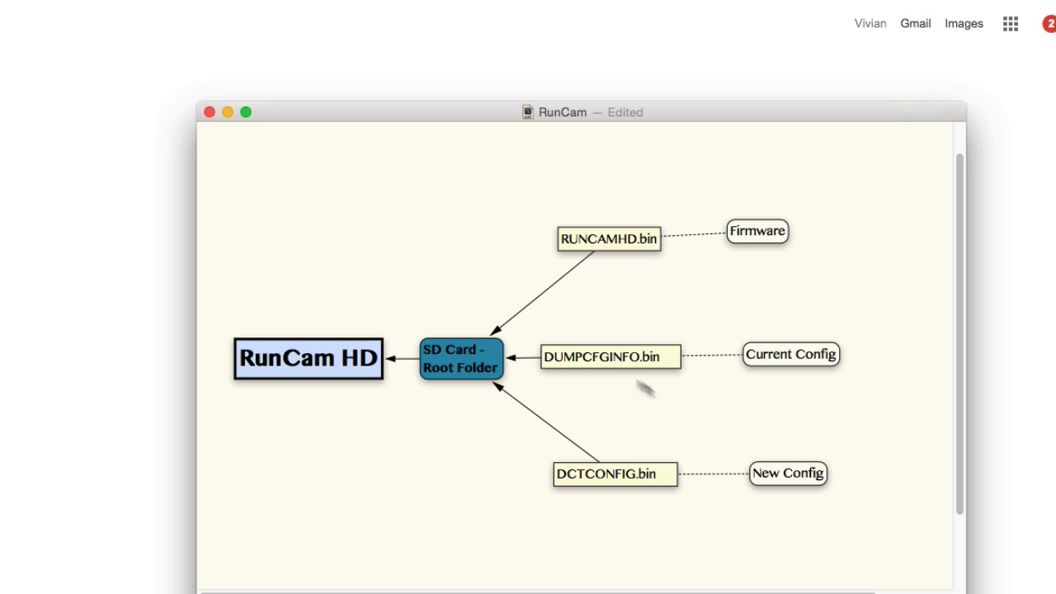
pyautogui.click(356, 378)
pyautogui.click(458, 352)
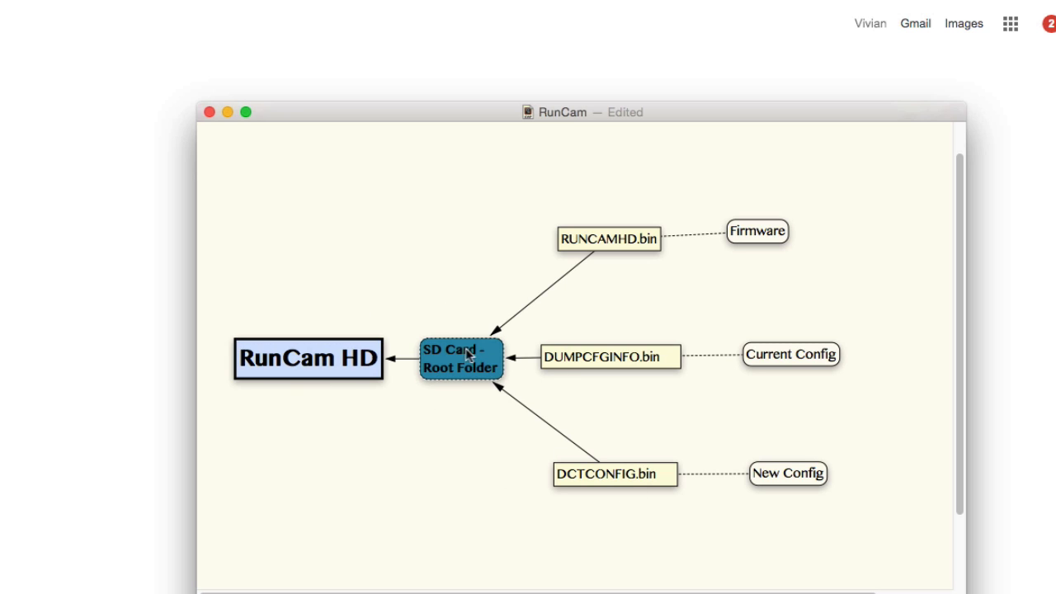
pyautogui.click(346, 364)
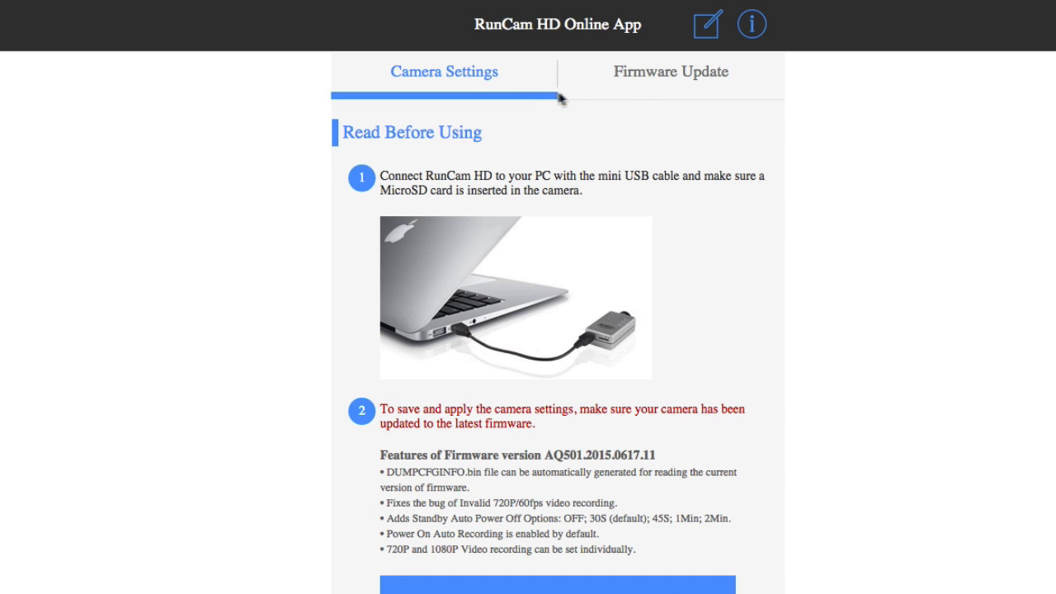
# Download the latest RunCam HD firmware file, RUNCAMHD.BIN, from the online app's firmware update section
pyautogui.click(676, 74)
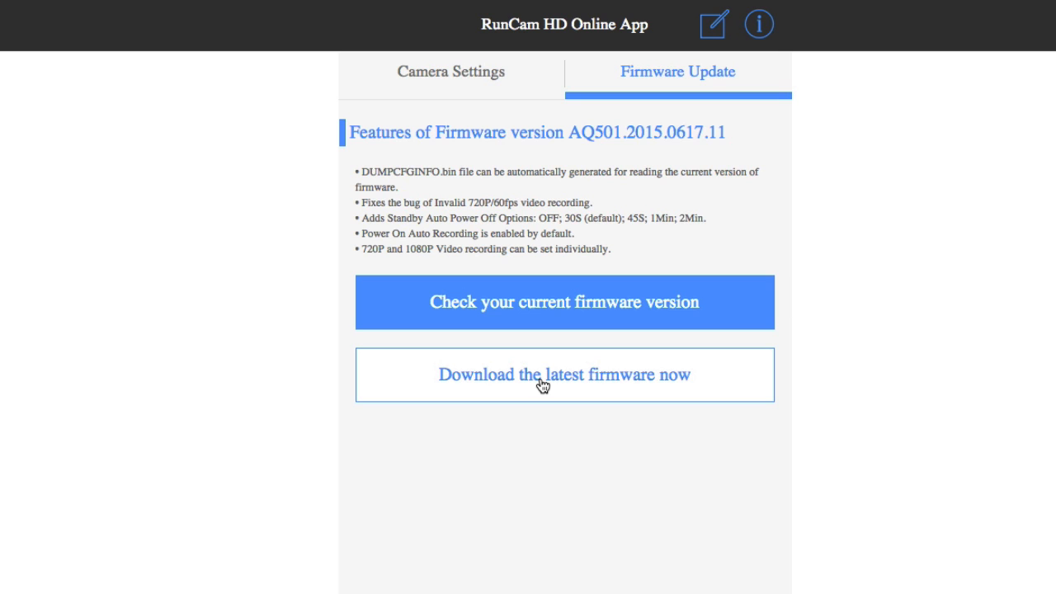
pyautogui.click(542, 385)
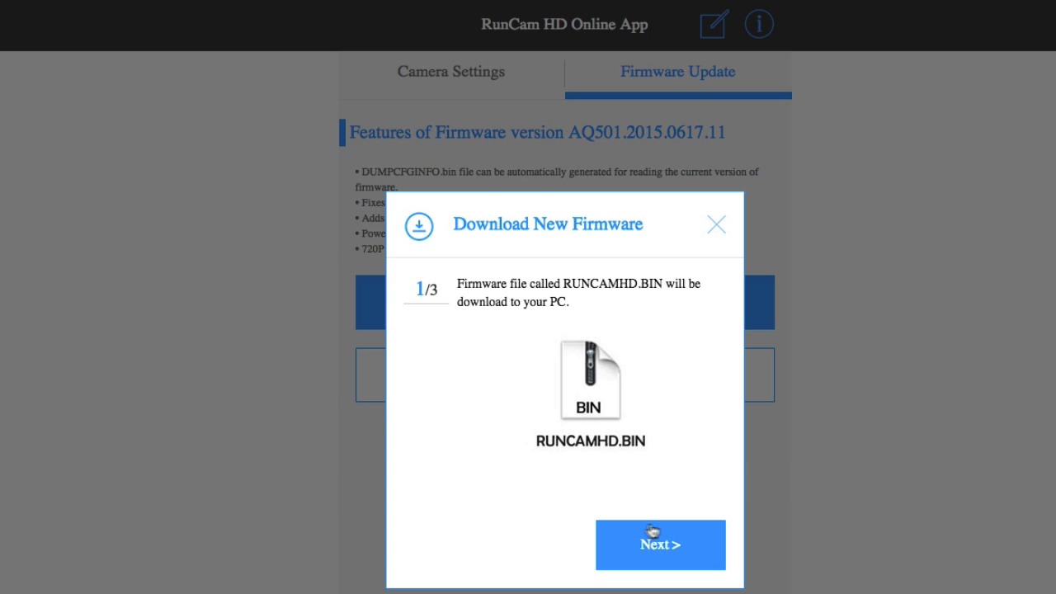
pyautogui.click(660, 540)
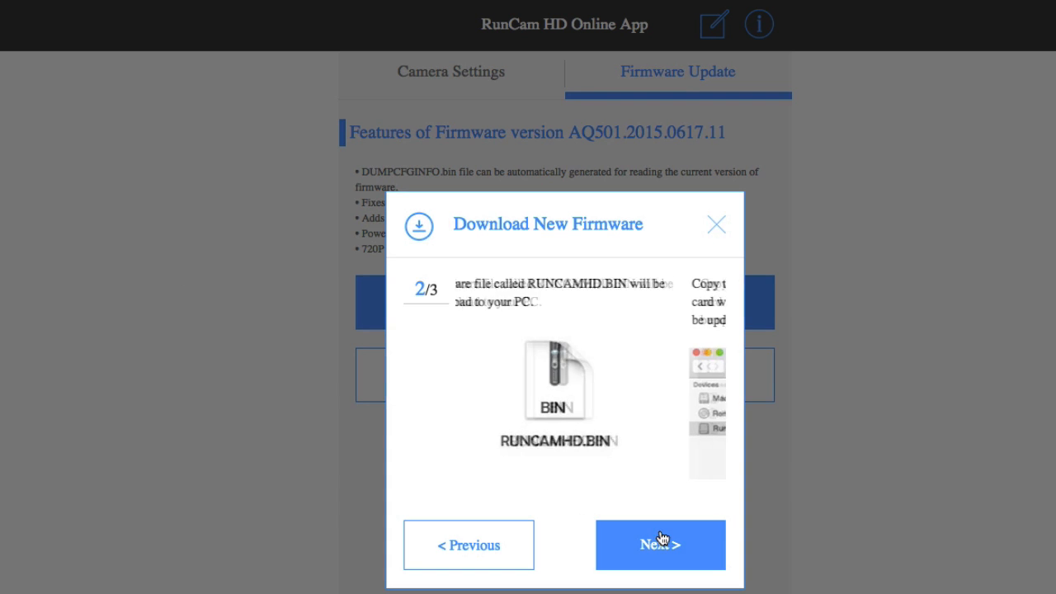
pyautogui.click(665, 544)
pyautogui.click(693, 544)
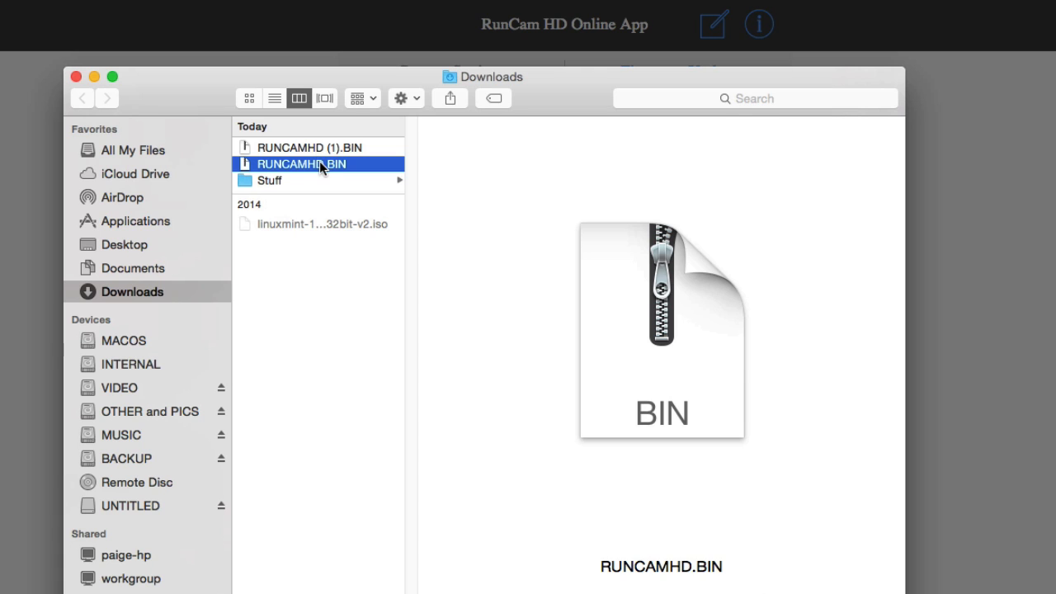
# Copy RUNCAMHD.BIN from Downloads to the root of the UNTITLED card, check it there, and eject the card
pyautogui.moveTo(319, 164); pyautogui.dragTo(155, 498)
pyautogui.click(174, 503)
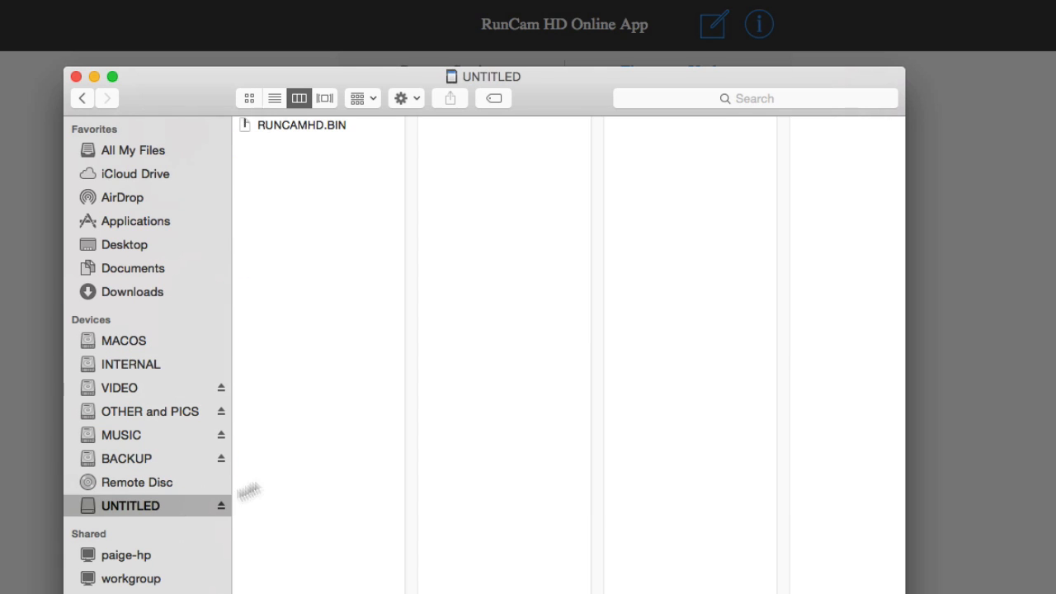
pyautogui.click(293, 127)
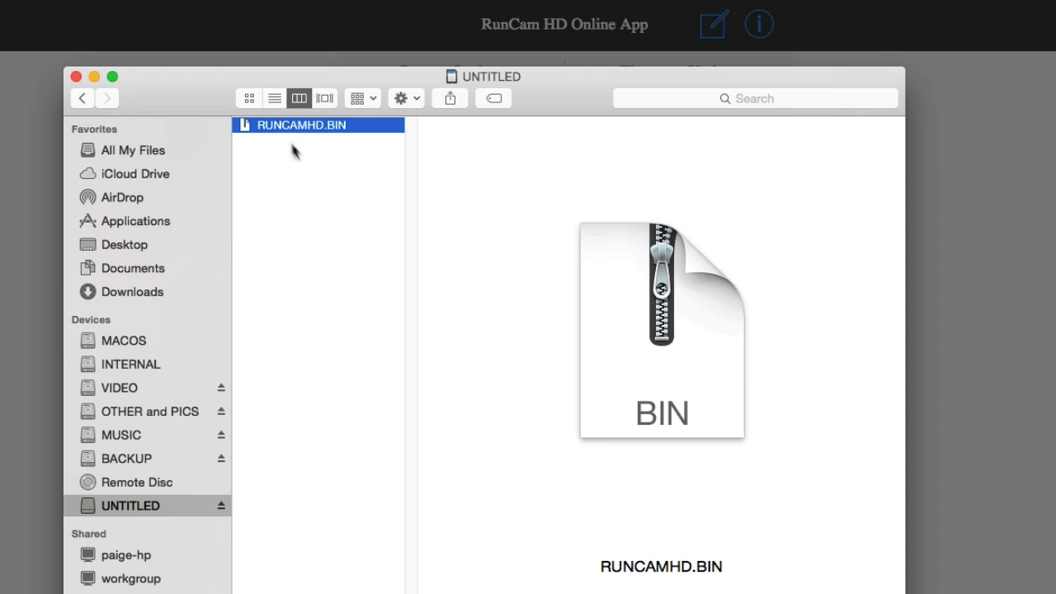
pyautogui.click(221, 505)
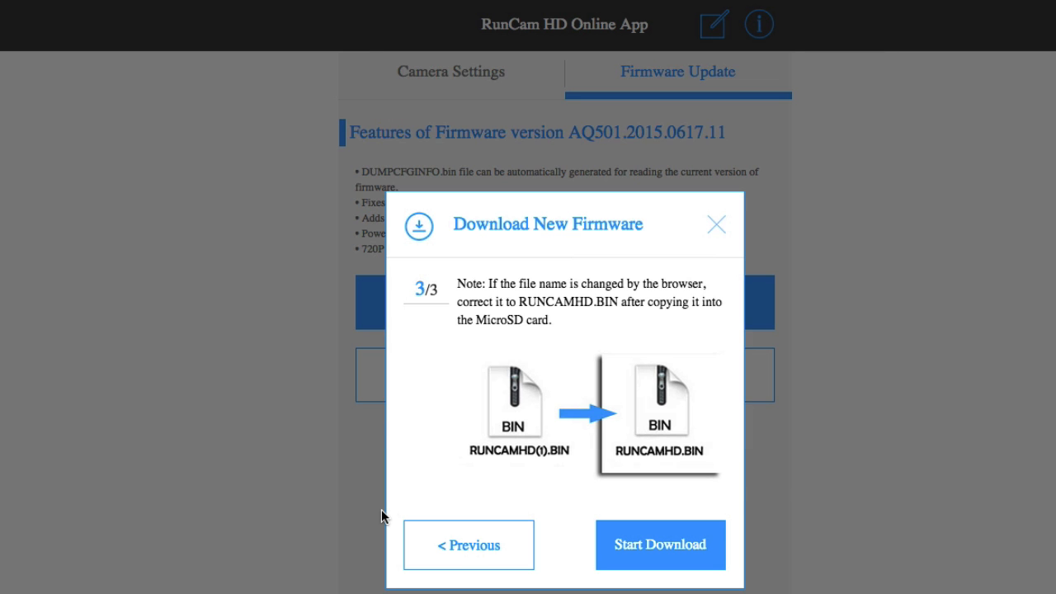
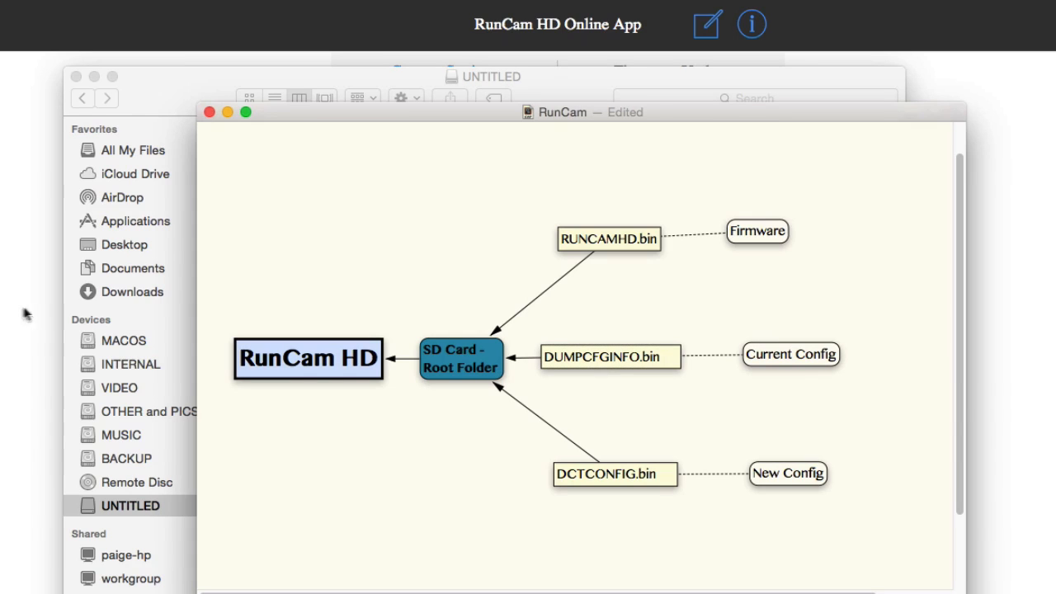
# Load DUMPCFGINFO.bin from the UNTITLED card to identify the current firmware version, and proceed to the camera settings
pyautogui.click(170, 98)
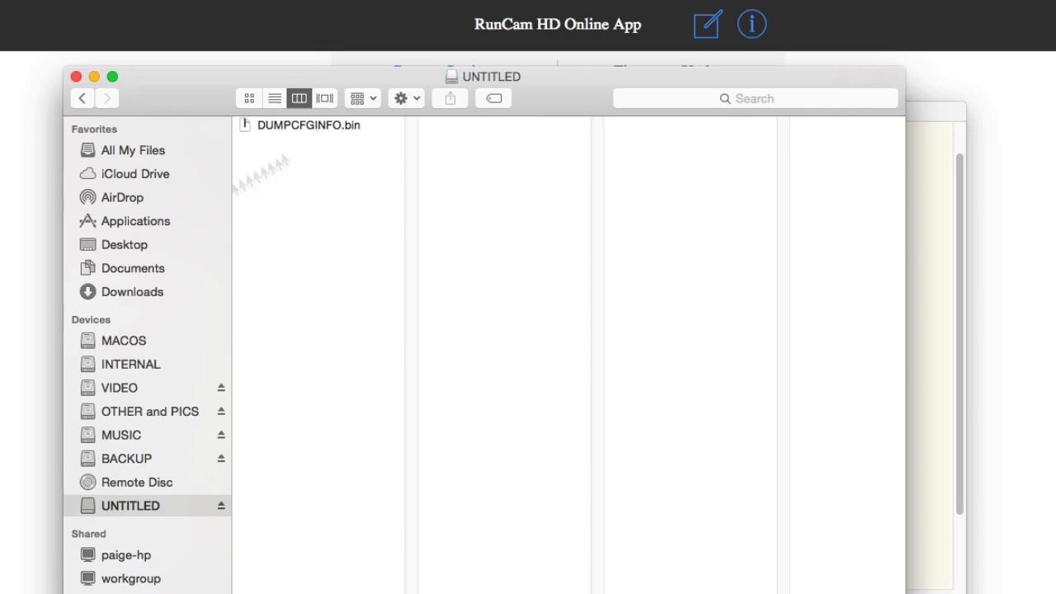
pyautogui.click(78, 54)
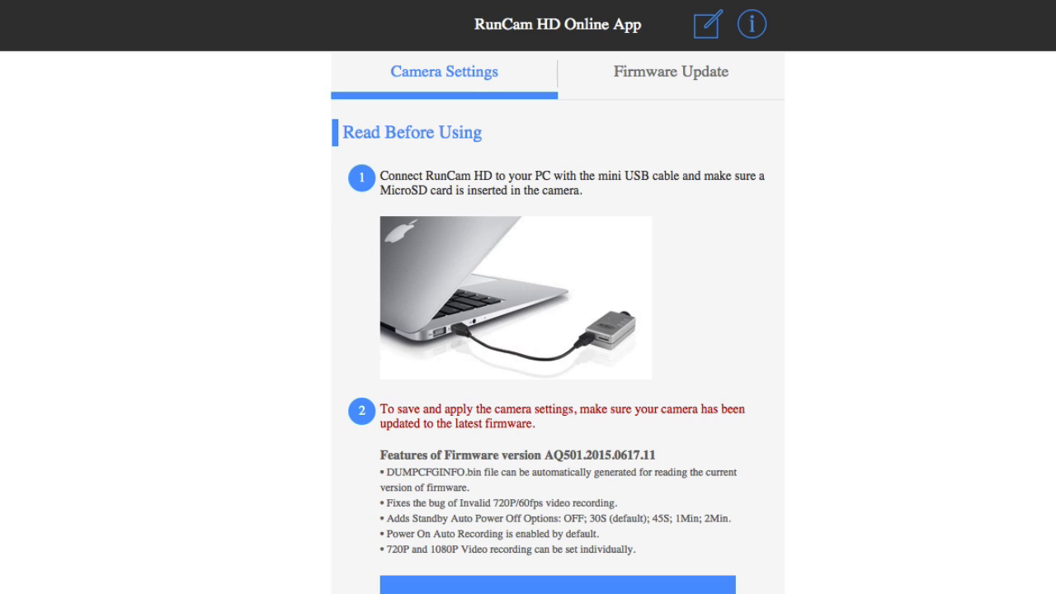
pyautogui.click(557, 584)
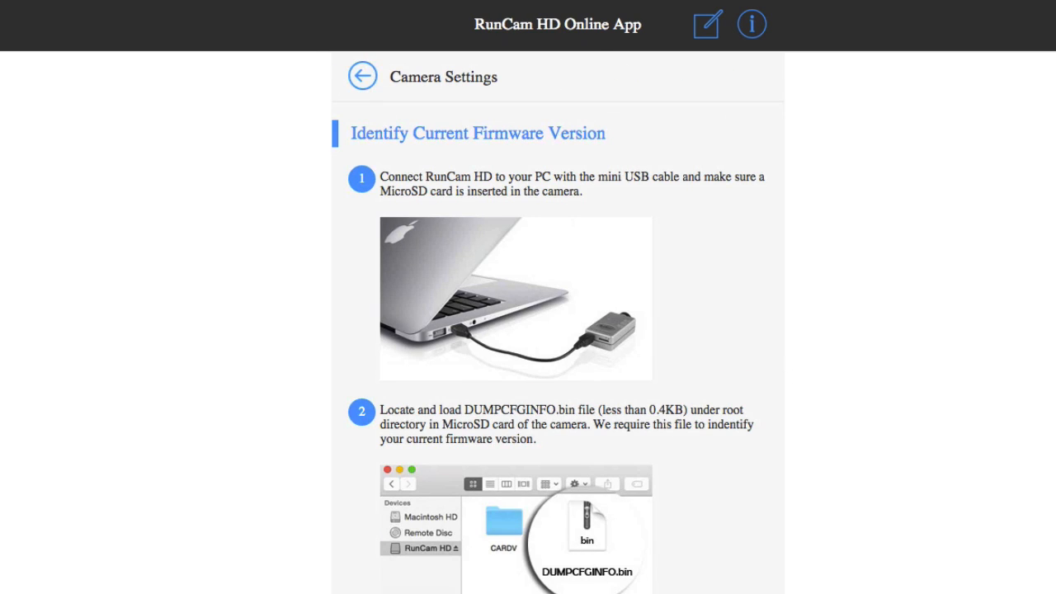
pyautogui.click(558, 590)
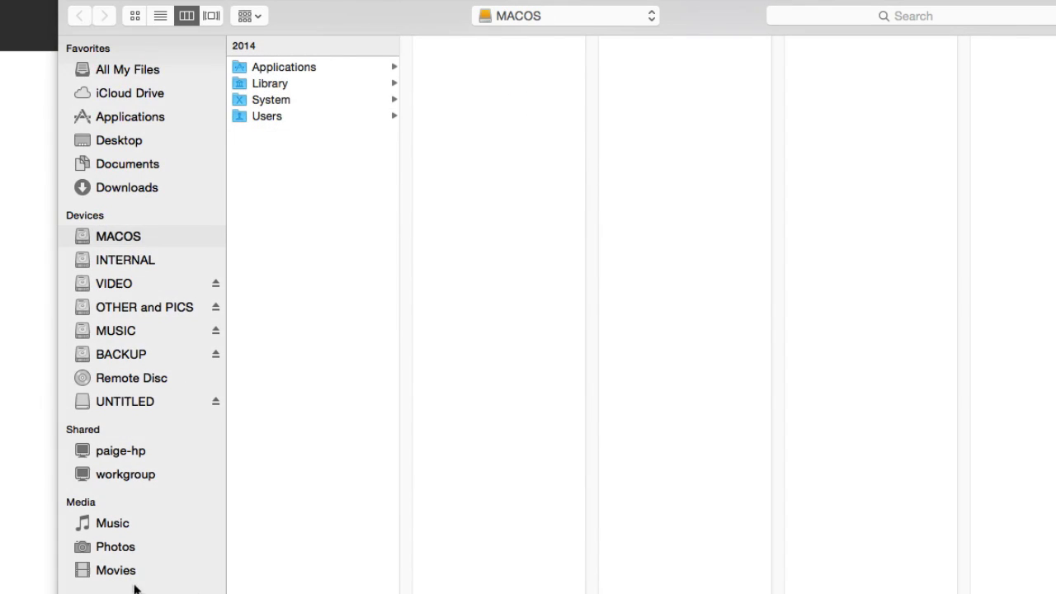
pyautogui.click(122, 402)
pyautogui.click(330, 71)
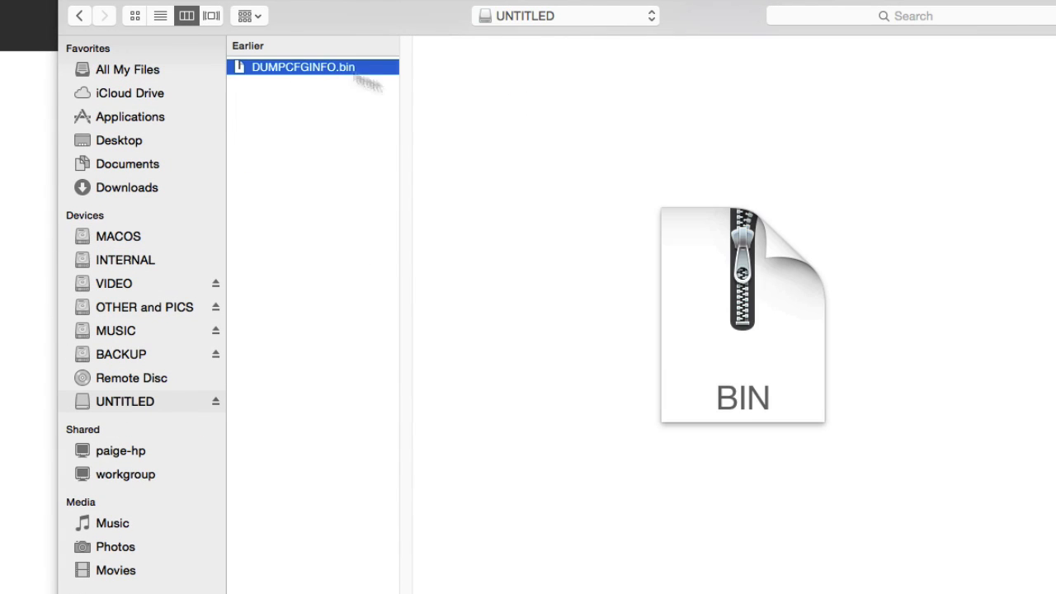
pyautogui.click(1030, 590)
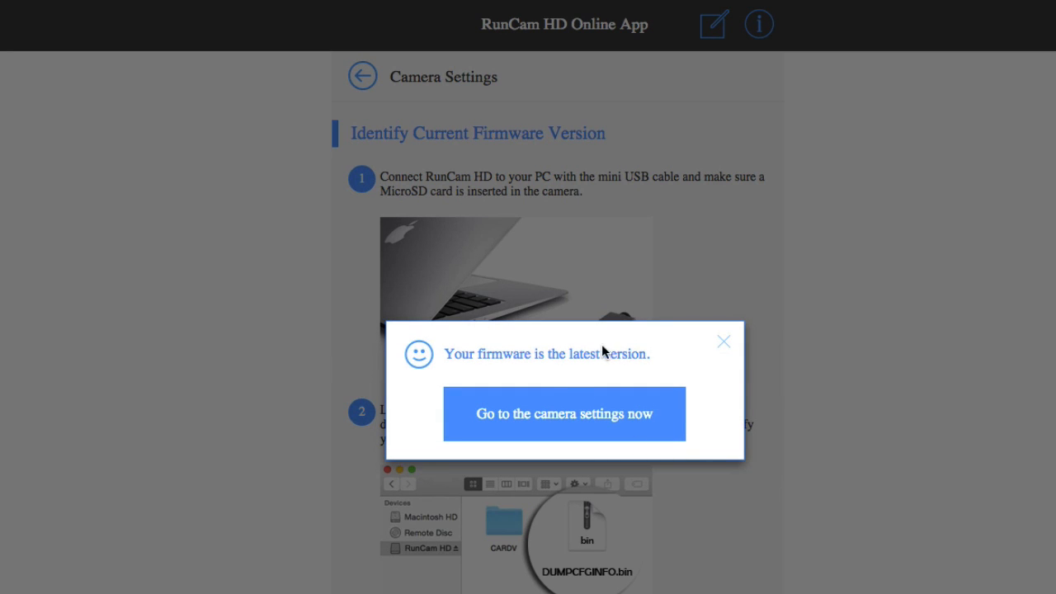
pyautogui.click(608, 413)
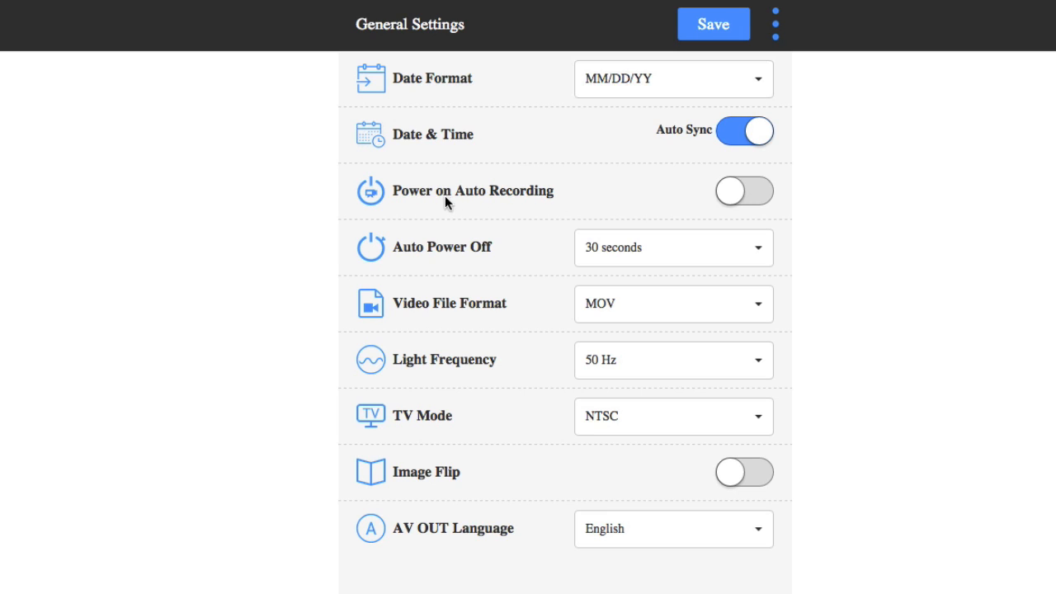
# Switch Power on Auto Recording on and back off in the general settings
pyautogui.click(739, 193)
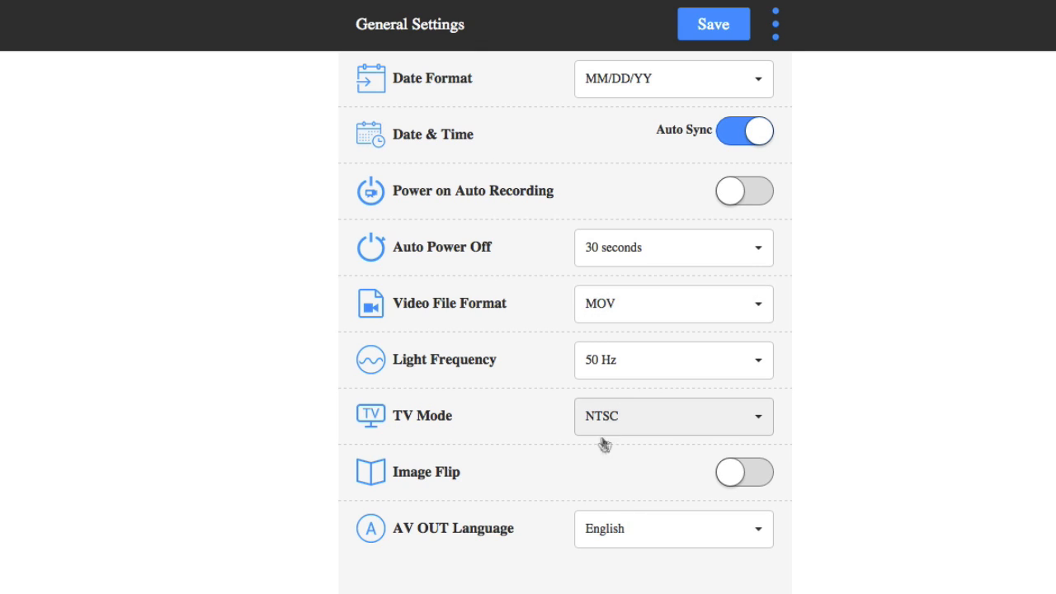
pyautogui.click(755, 182)
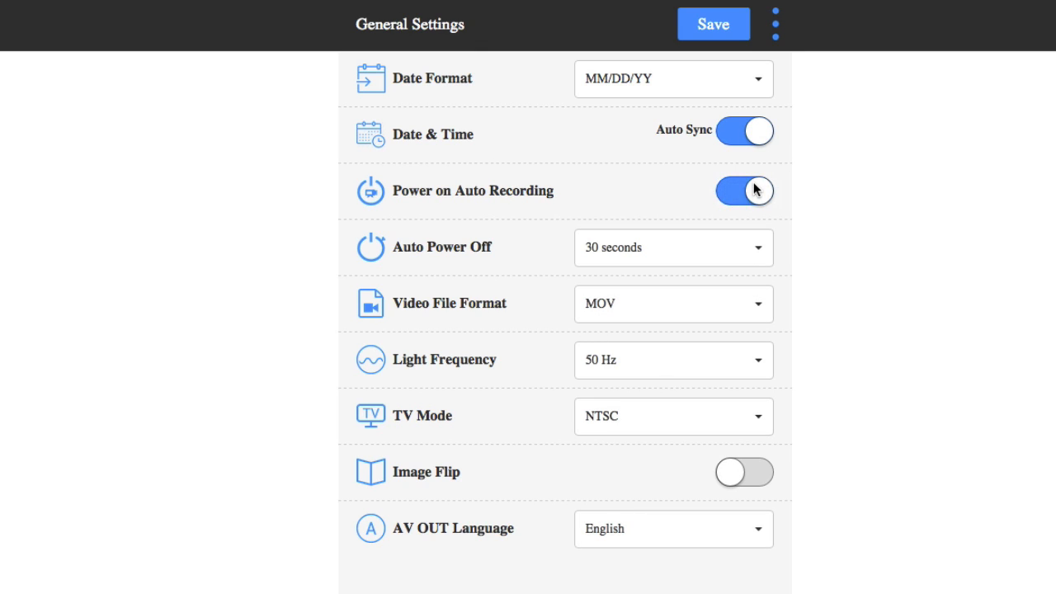
pyautogui.click(728, 196)
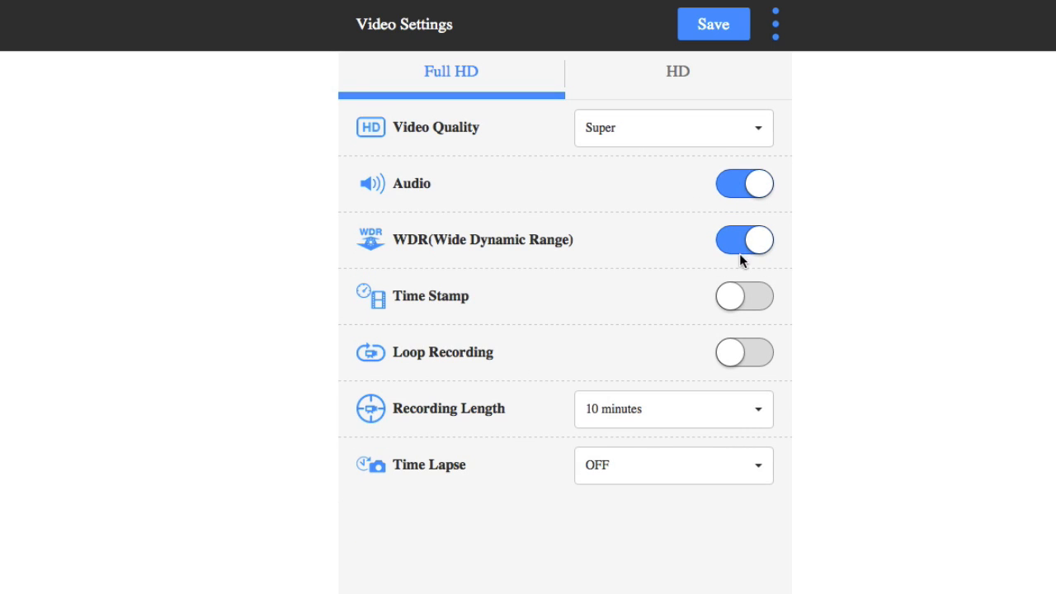
# Try the WDR (Wide Dynamic Range) switch in the Full HD and HD video settings
pyautogui.click(734, 243)
pyautogui.click(737, 243)
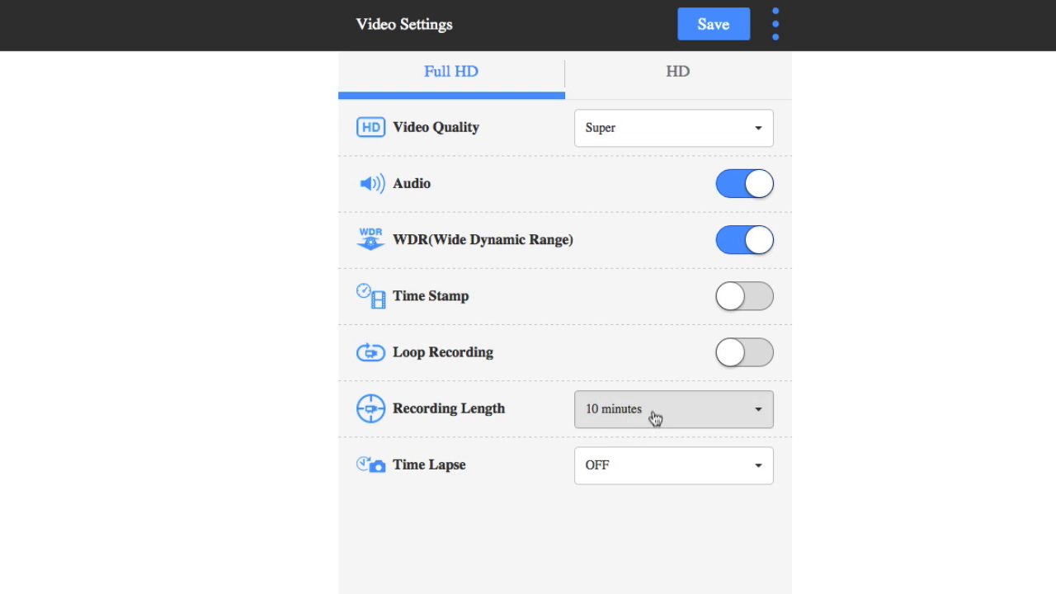
pyautogui.click(625, 70)
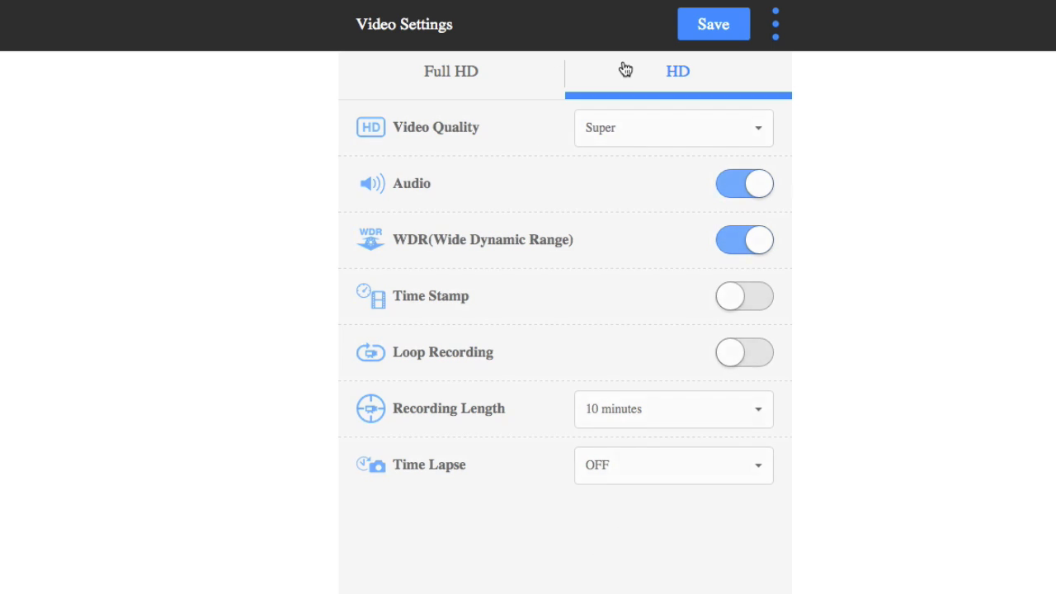
pyautogui.click(726, 299)
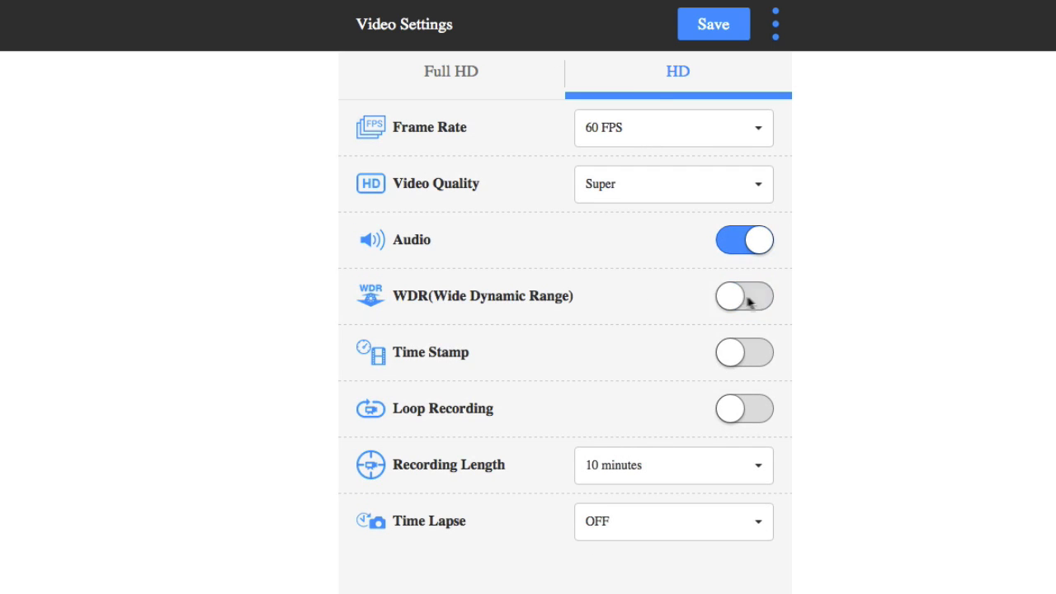
pyautogui.click(724, 301)
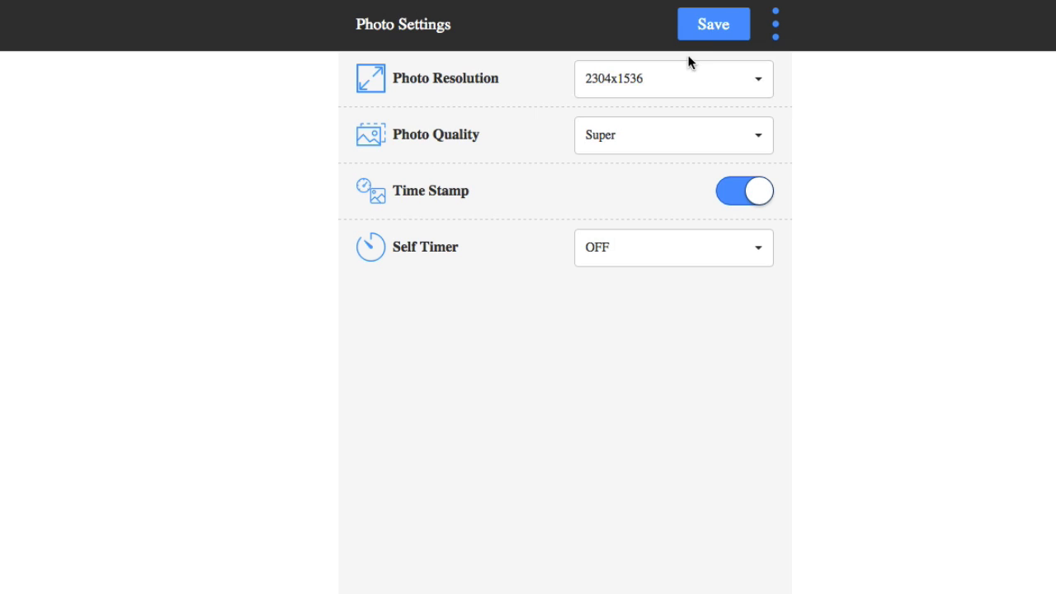
pyautogui.click(714, 27)
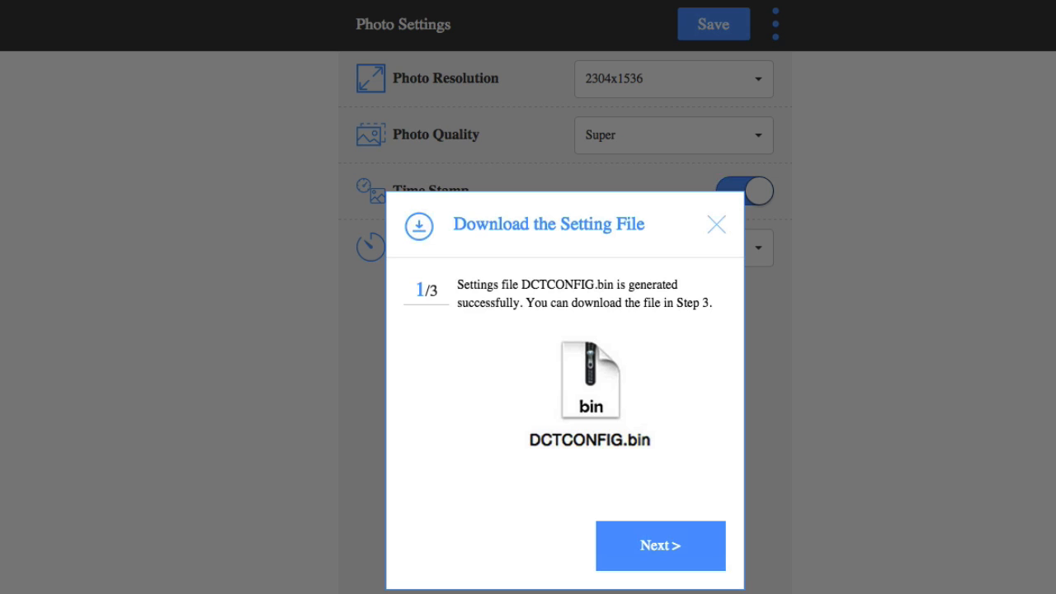
pyautogui.click(840, 592)
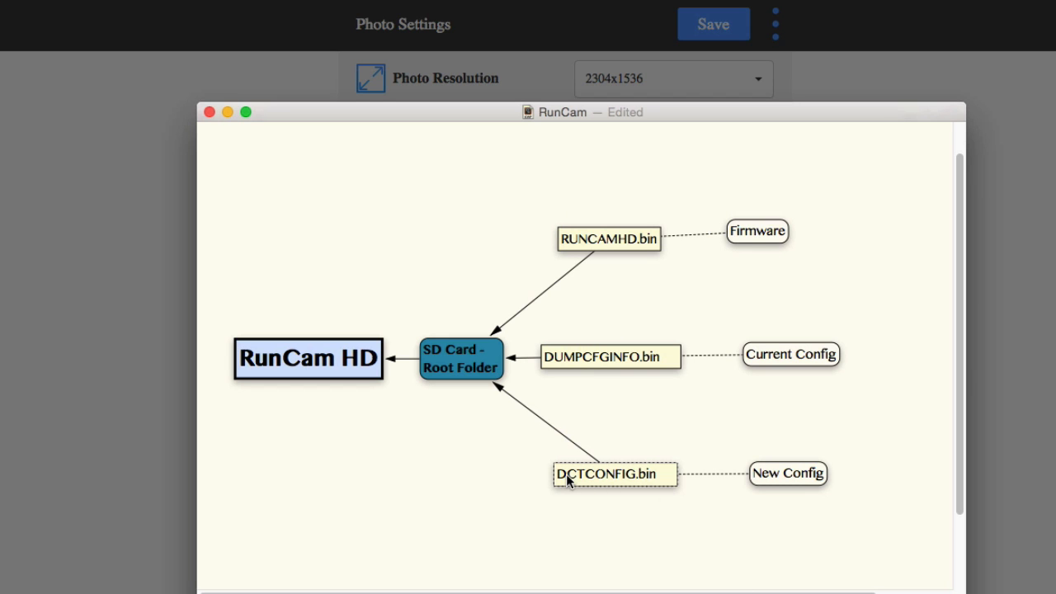
pyautogui.click(991, 445)
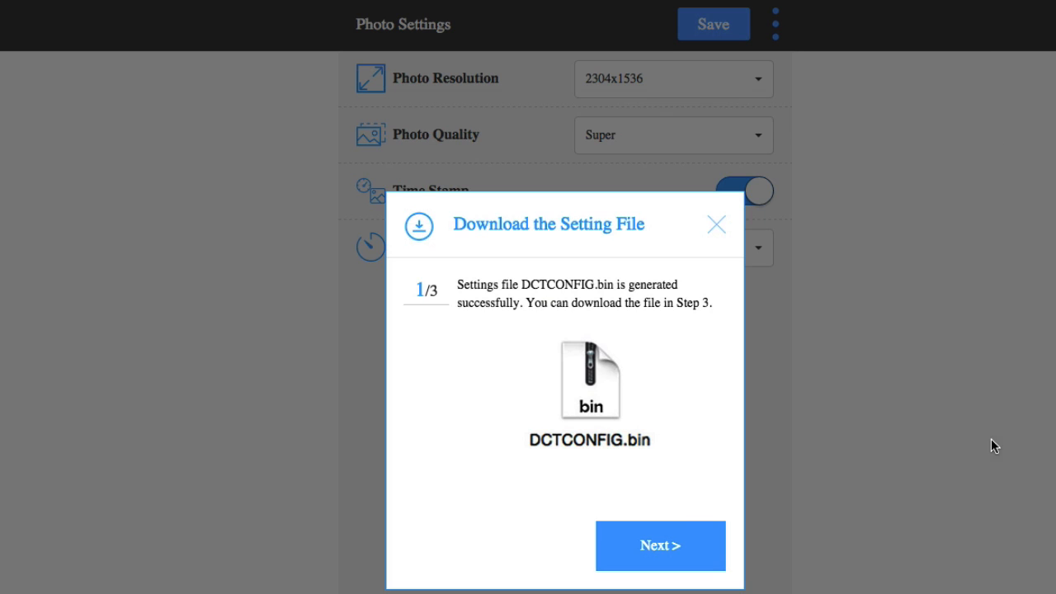
pyautogui.click(717, 227)
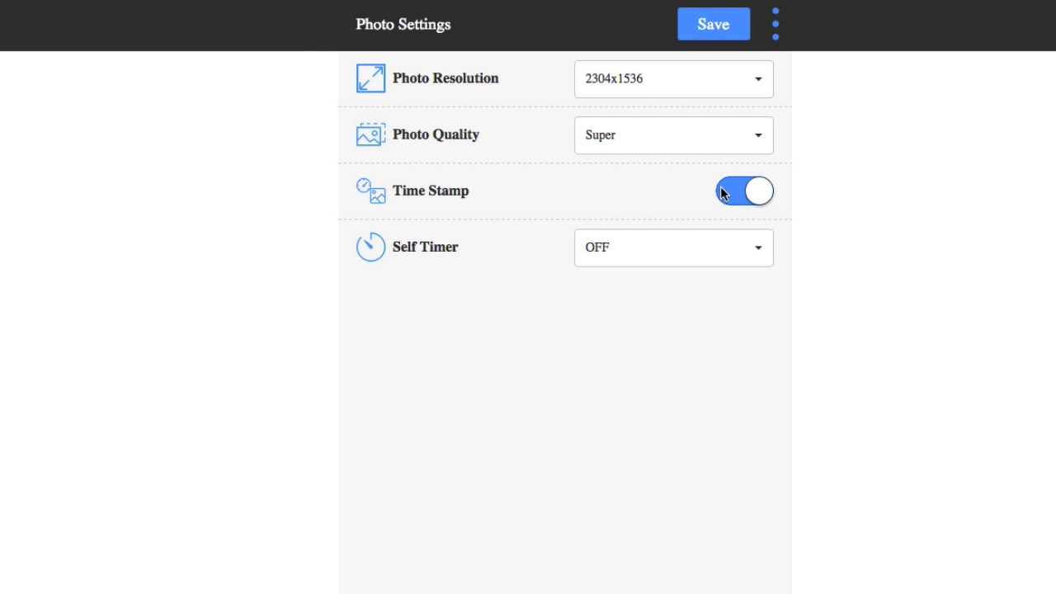
# Turn off Time Stamp in the photo settings and save the configuration
pyautogui.click(722, 193)
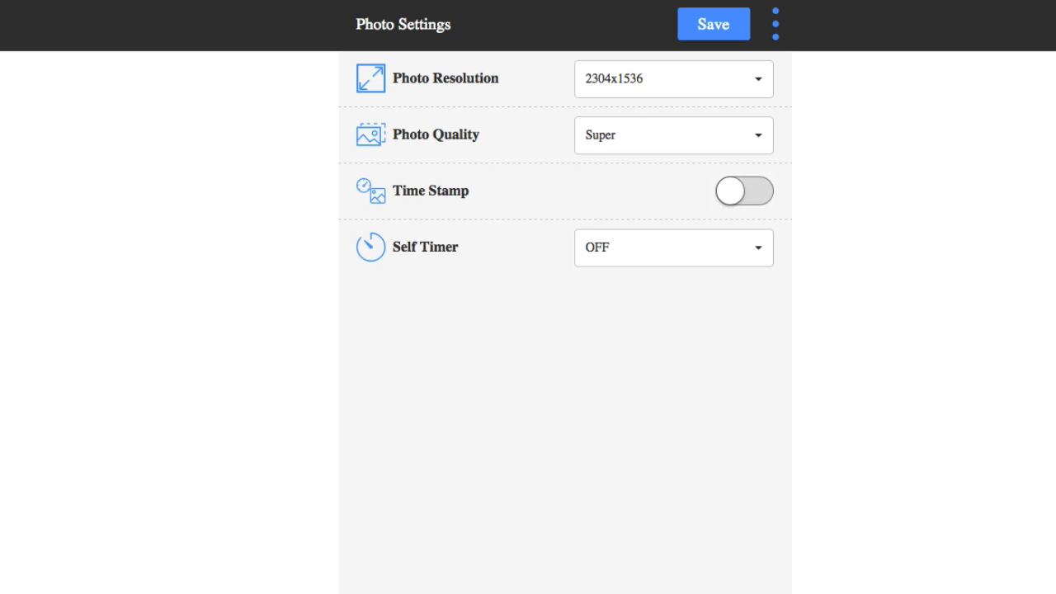
pyautogui.click(711, 31)
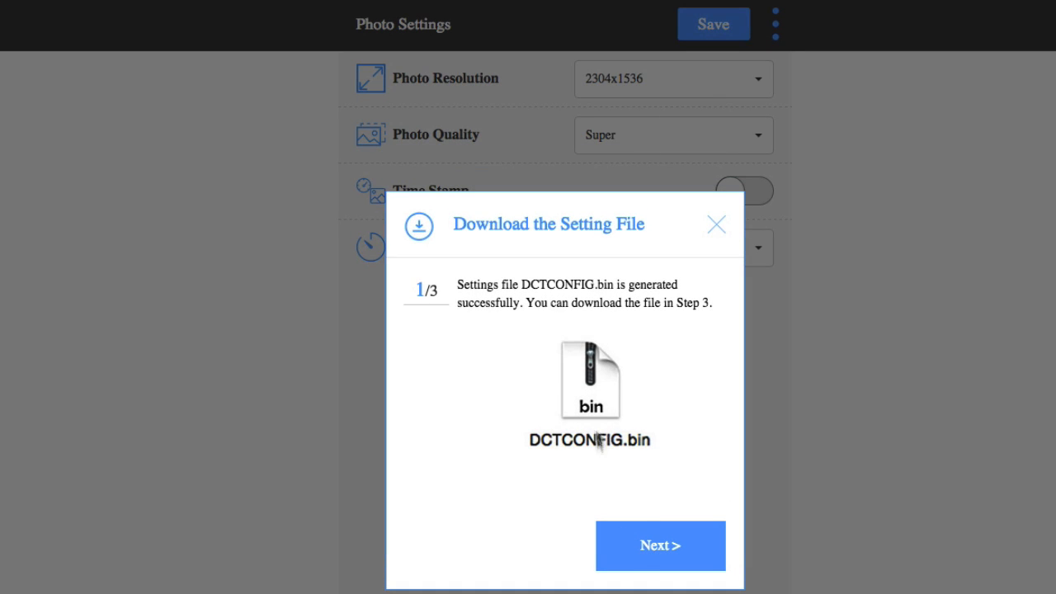
# Download the generated DCTCONFIG.bin settings file and copy it from Downloads to the root of the UNTITLED card
pyautogui.click(652, 538)
pyautogui.click(653, 540)
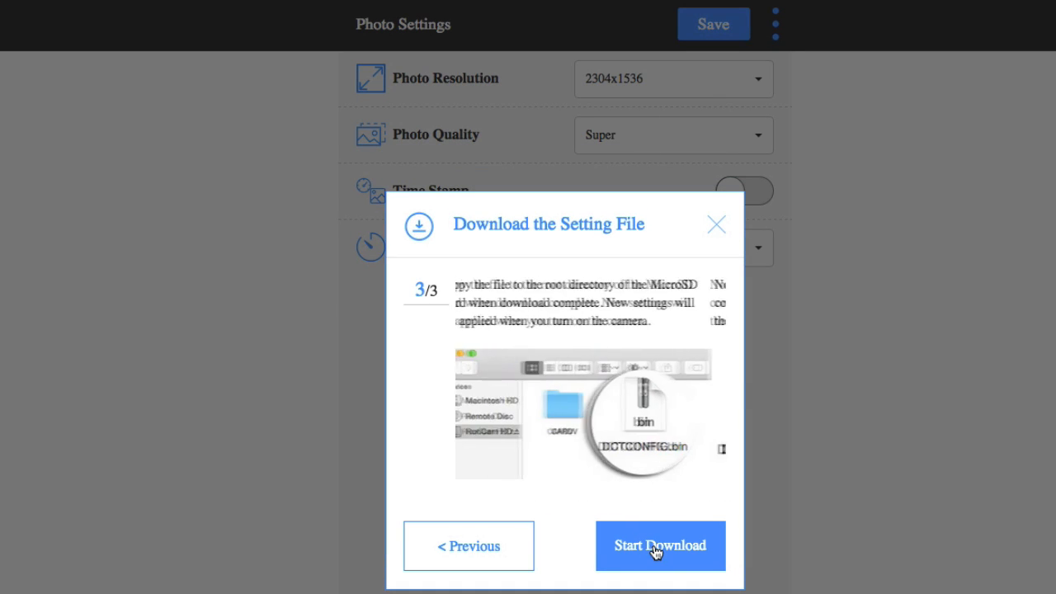
pyautogui.click(668, 546)
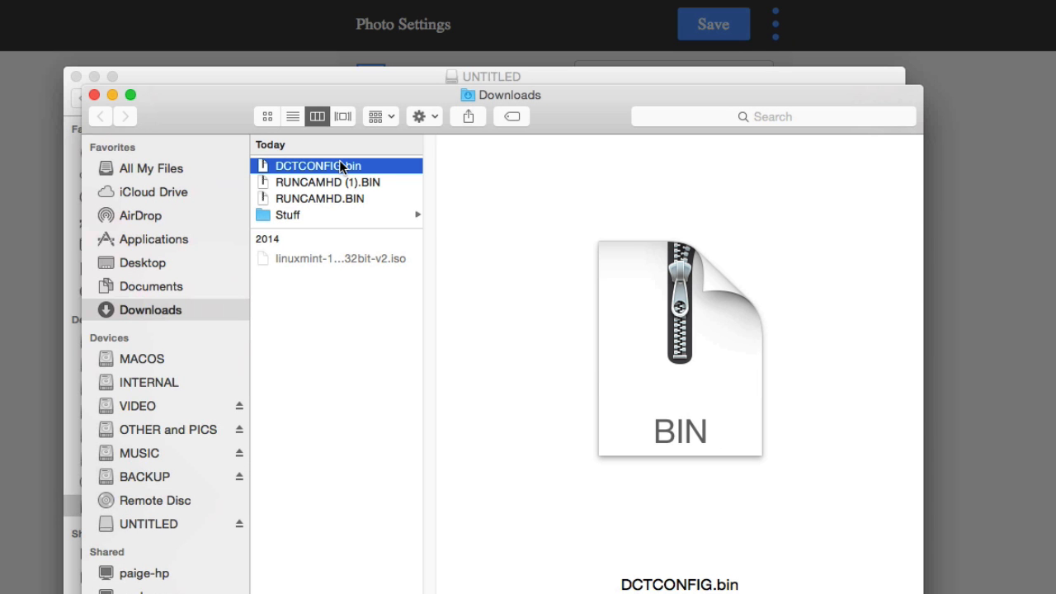
pyautogui.moveTo(339, 166); pyautogui.dragTo(312, 330)
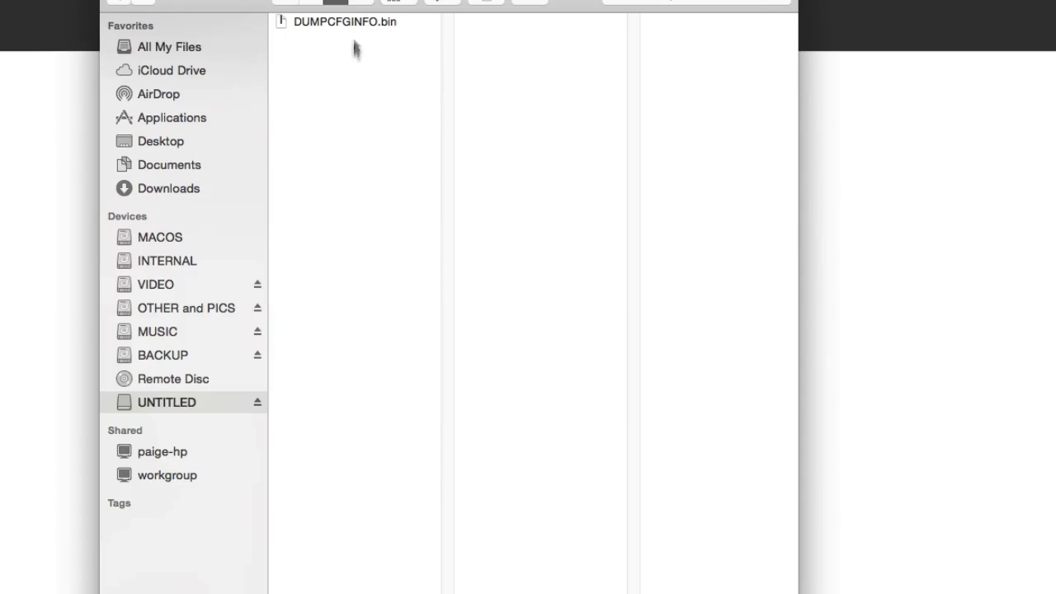
# Check DUMPCFGINFO.bin on the UNTITLED card and look up its role in the RunCam file diagram
pyautogui.moveTo(363, 0); pyautogui.dragTo(422, 85)
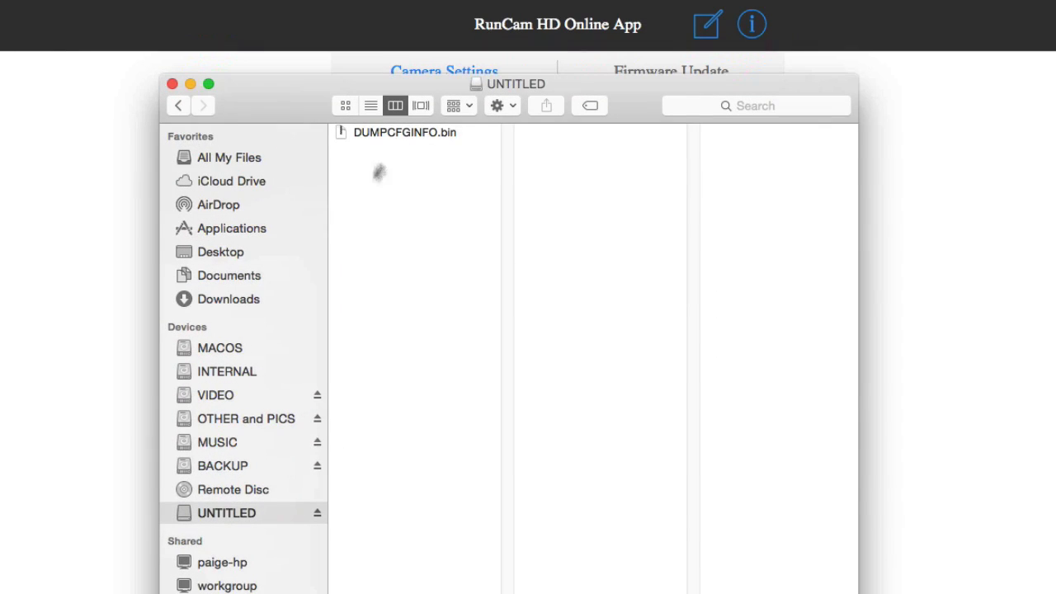
pyautogui.click(388, 136)
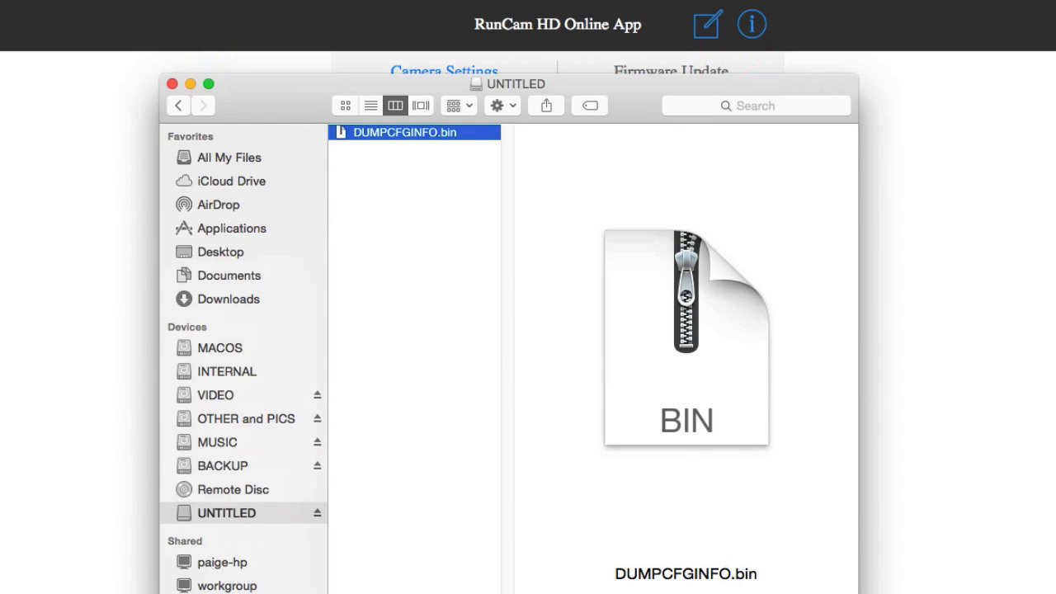
pyautogui.press('super+Tab')
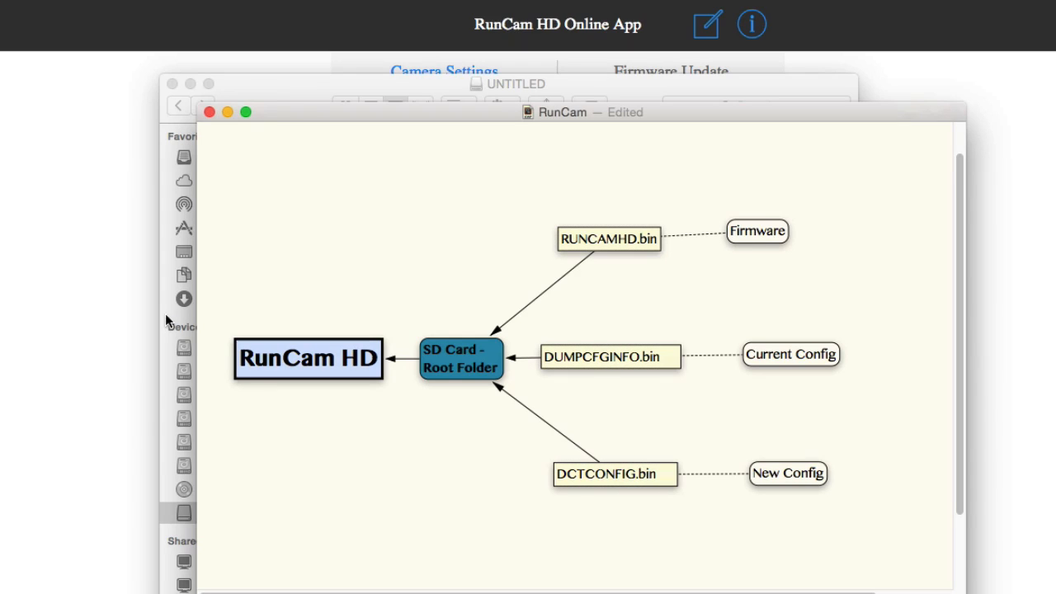
pyautogui.click(321, 89)
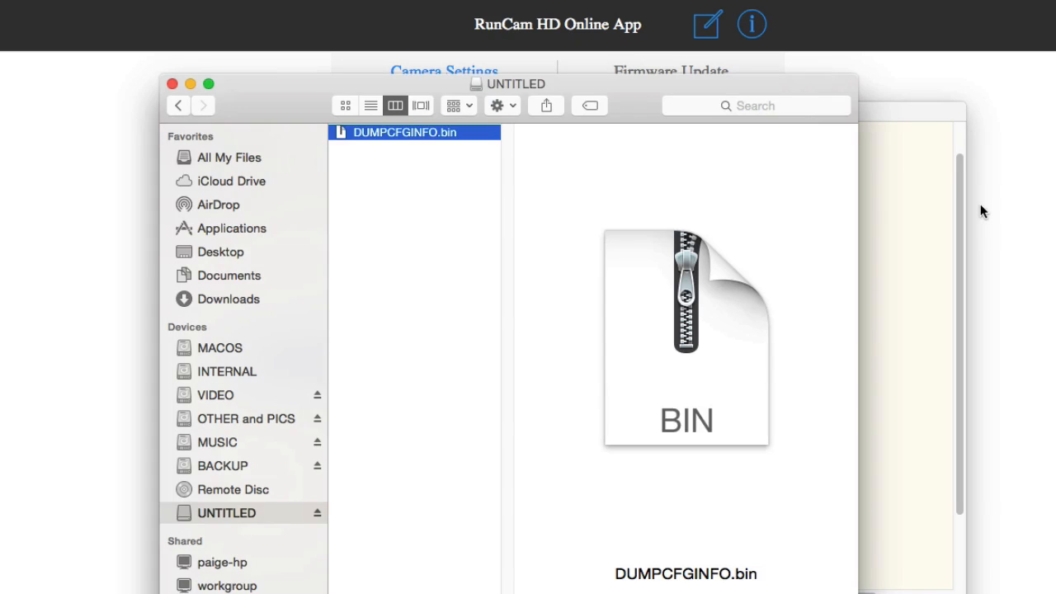
# Return to the RunCam HD Online App and load DUMPCFGINFO.bin from the UNTITLED card to reach the camera settings
pyautogui.click(980, 204)
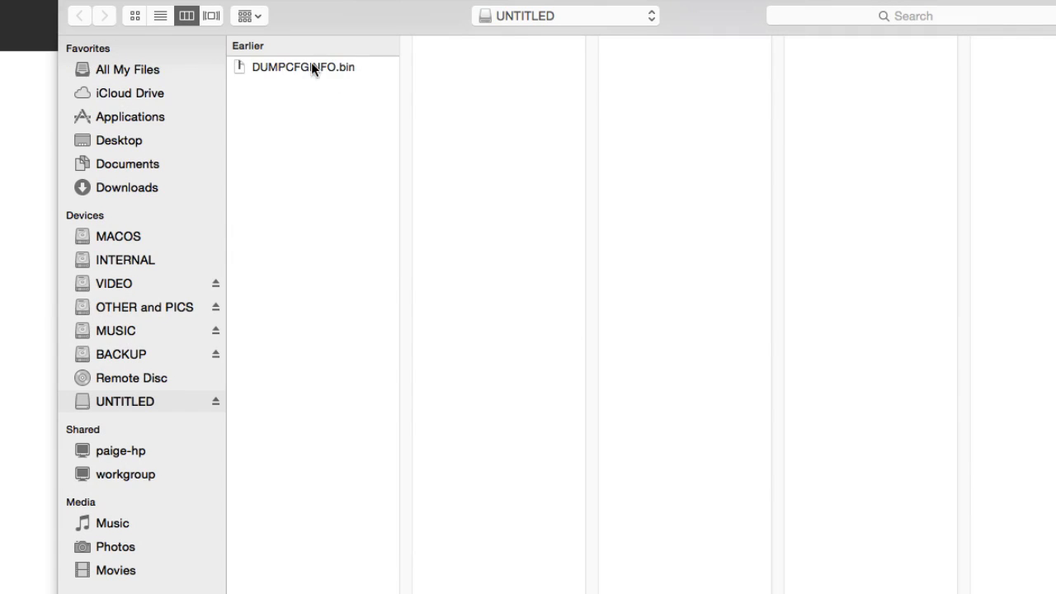
pyautogui.click(311, 65)
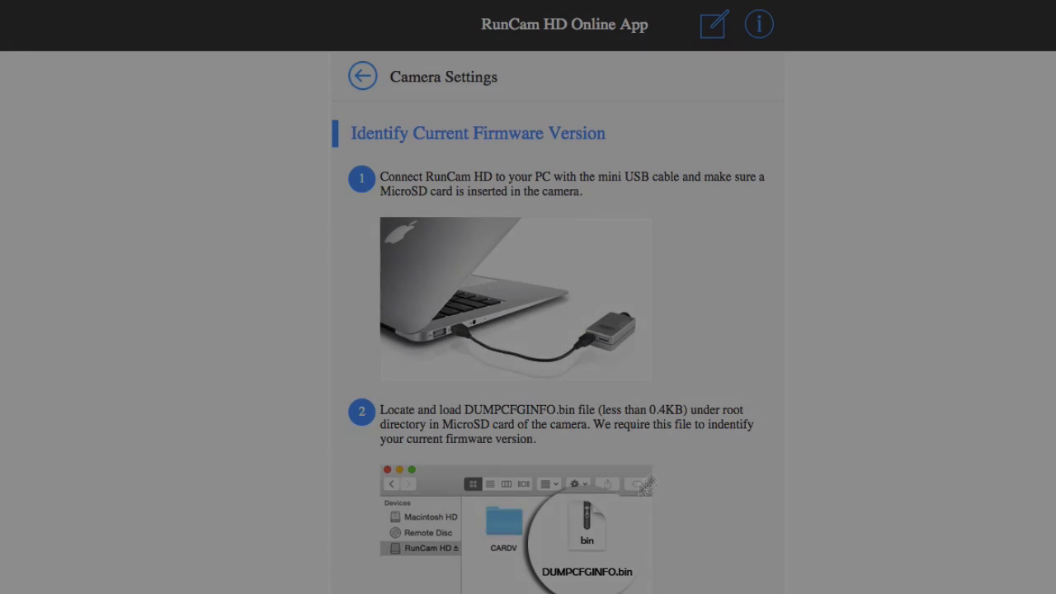
pyautogui.click(577, 431)
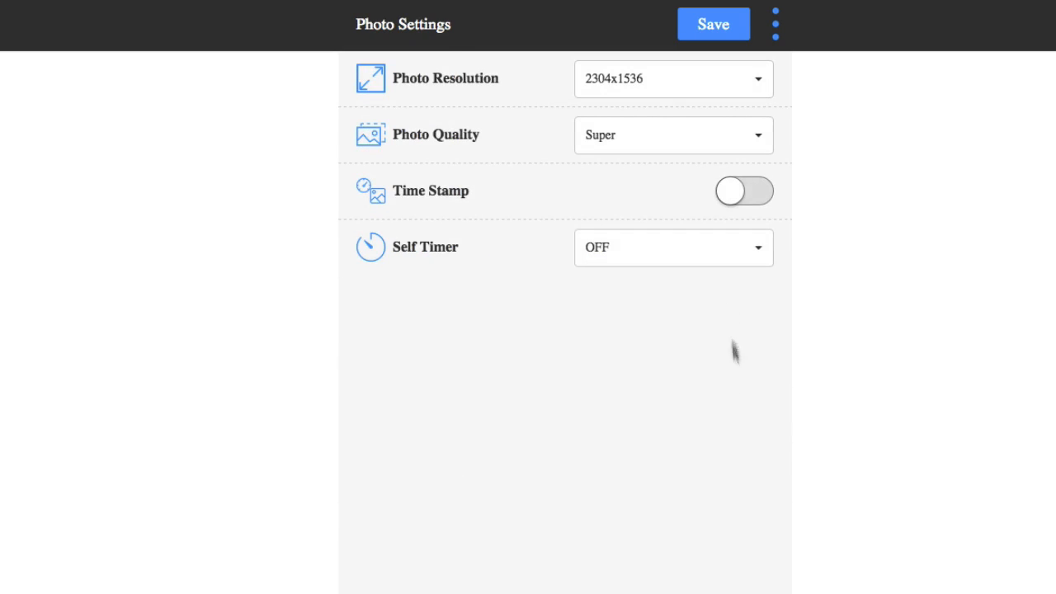
# Turn on Time Stamp in the photo settings and save the configuration
pyautogui.click(768, 193)
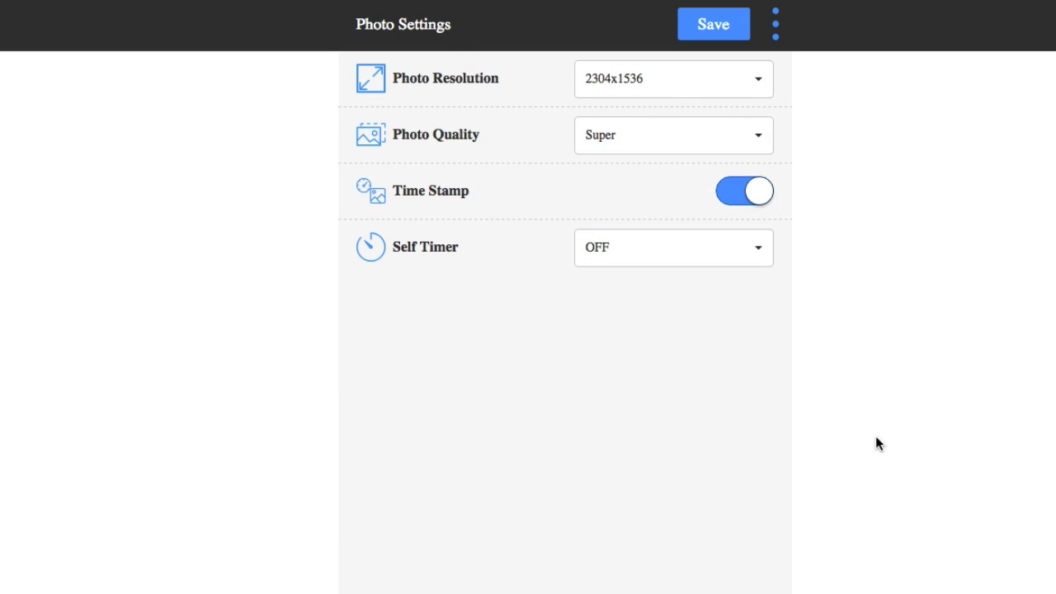
pyautogui.click(705, 41)
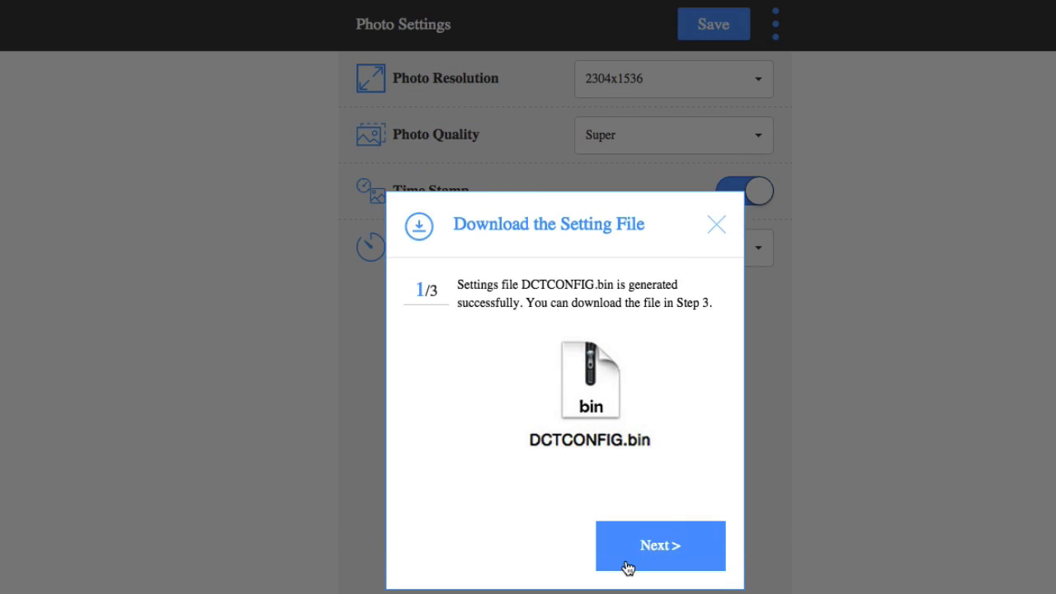
# Download the new settings file, copy DCTCONFIG (1).bin from Downloads to the UNTITLED card, and view it there
pyautogui.click(648, 558)
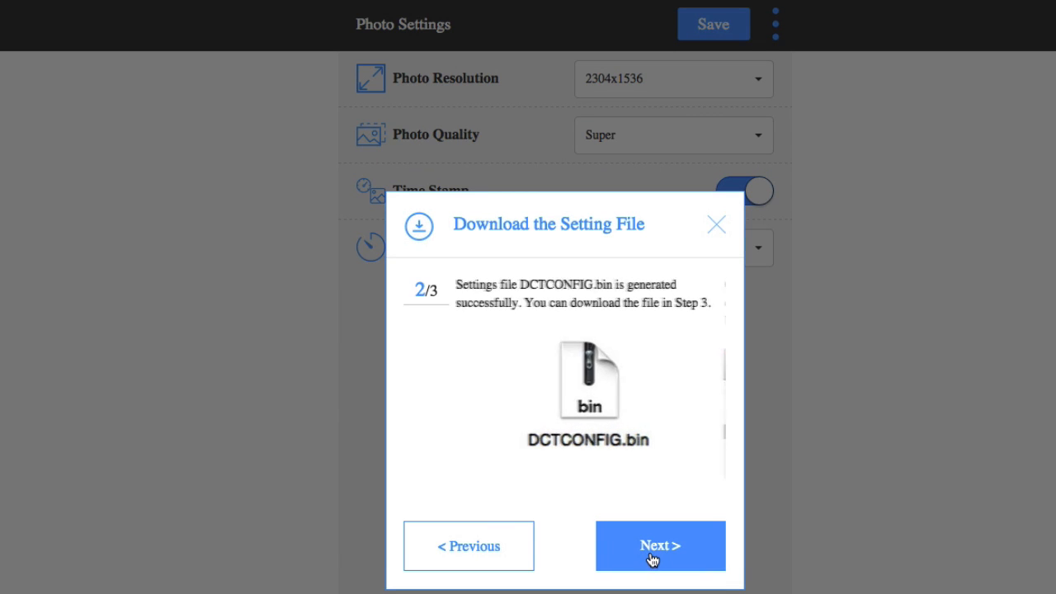
pyautogui.click(667, 549)
pyautogui.click(667, 549)
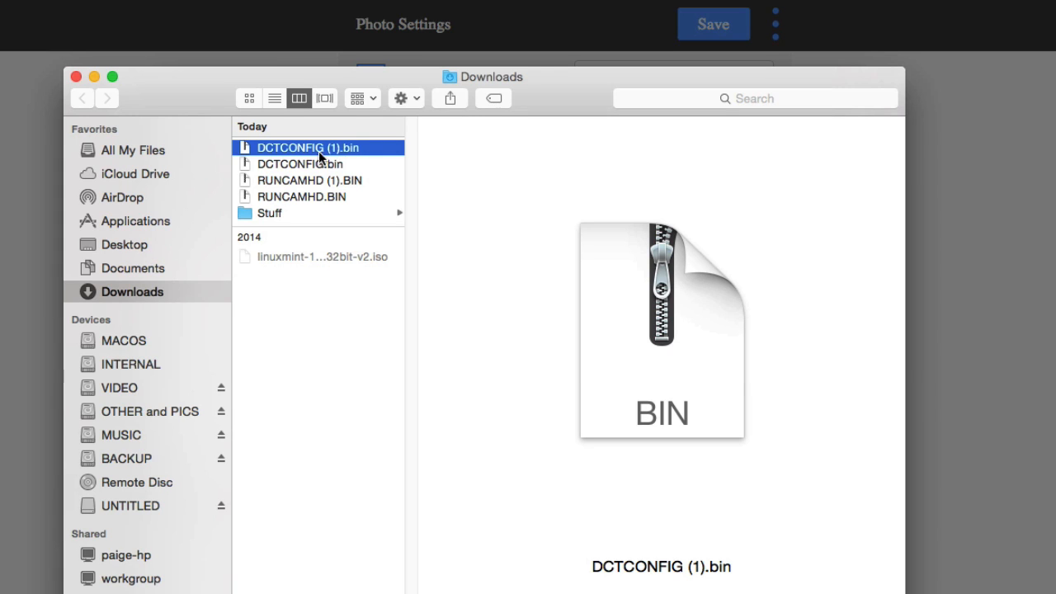
pyautogui.moveTo(300, 146); pyautogui.dragTo(179, 513)
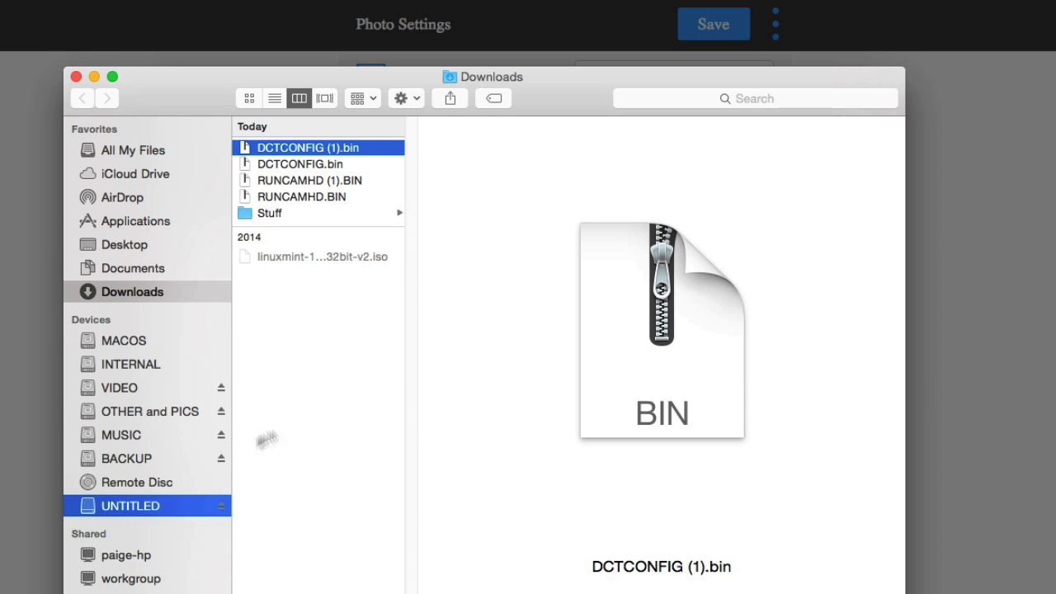
pyautogui.click(190, 504)
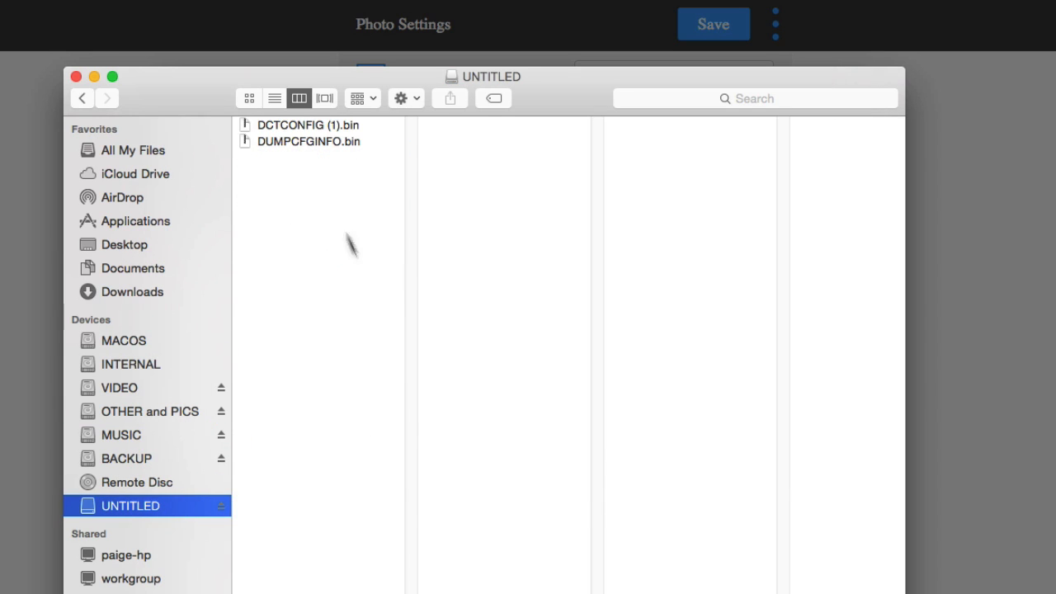
# Rename DCTCONFIG (1).bin on the UNTITLED card to DCTCONFIG.bin
pyautogui.click(336, 127)
pyautogui.click(333, 125)
pyautogui.click(329, 125)
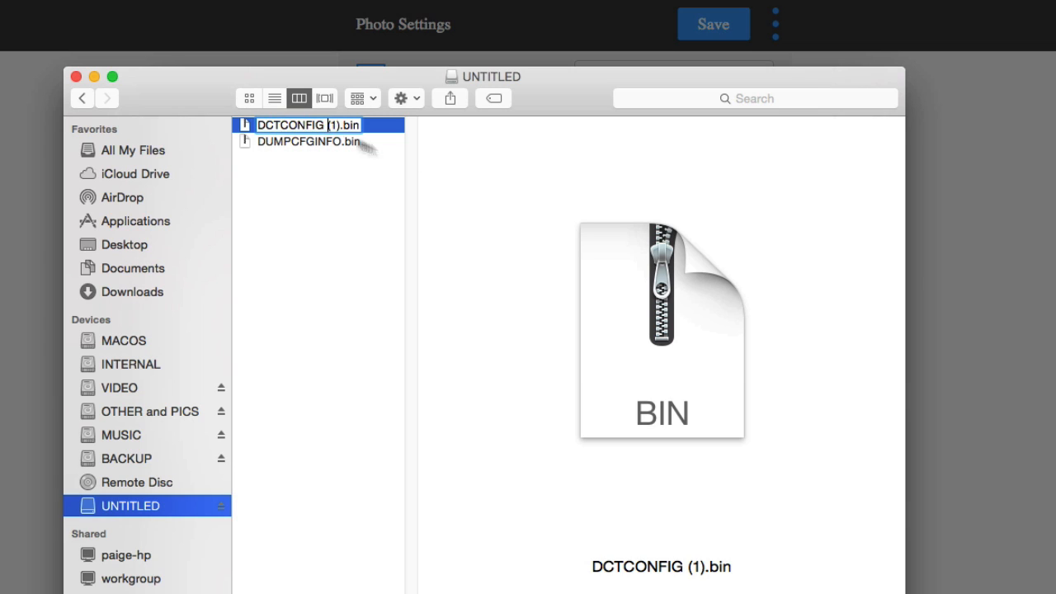
pyautogui.press('Delete')
pyautogui.press('Delete')
pyautogui.press('Delete')
pyautogui.press('Delete')
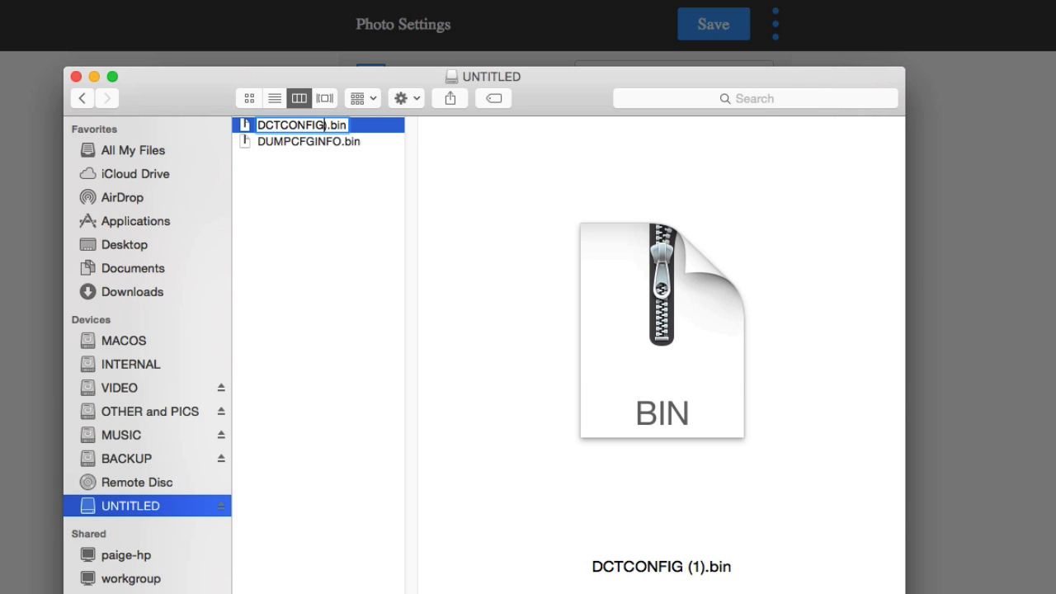
pyautogui.click(297, 169)
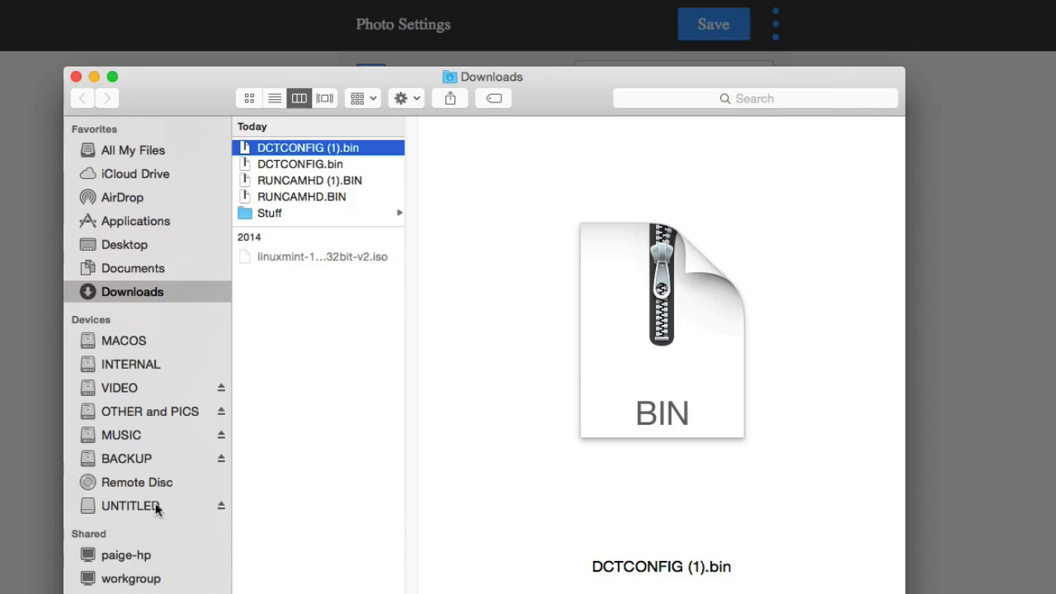
# Check the root of the UNTITLED card for the settings file, and close the setting file download dialog in the online app
pyautogui.click(132, 506)
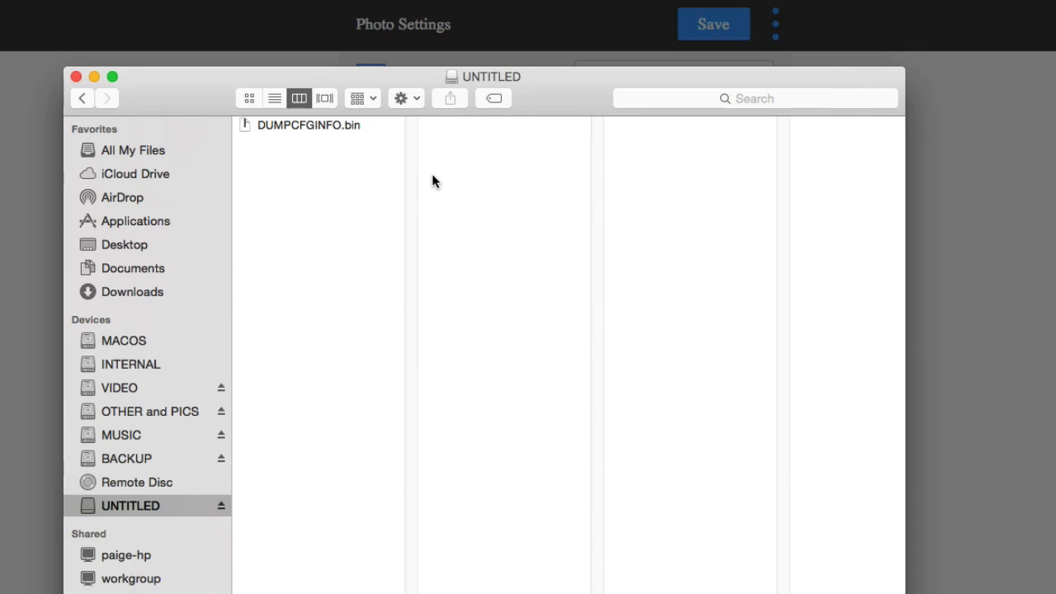
pyautogui.click(980, 189)
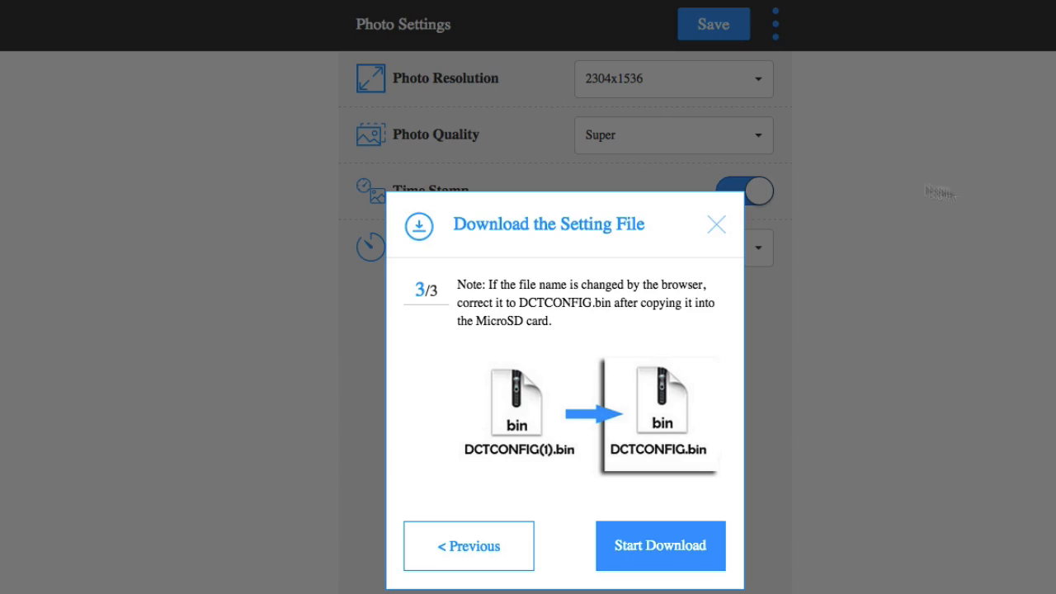
pyautogui.click(716, 225)
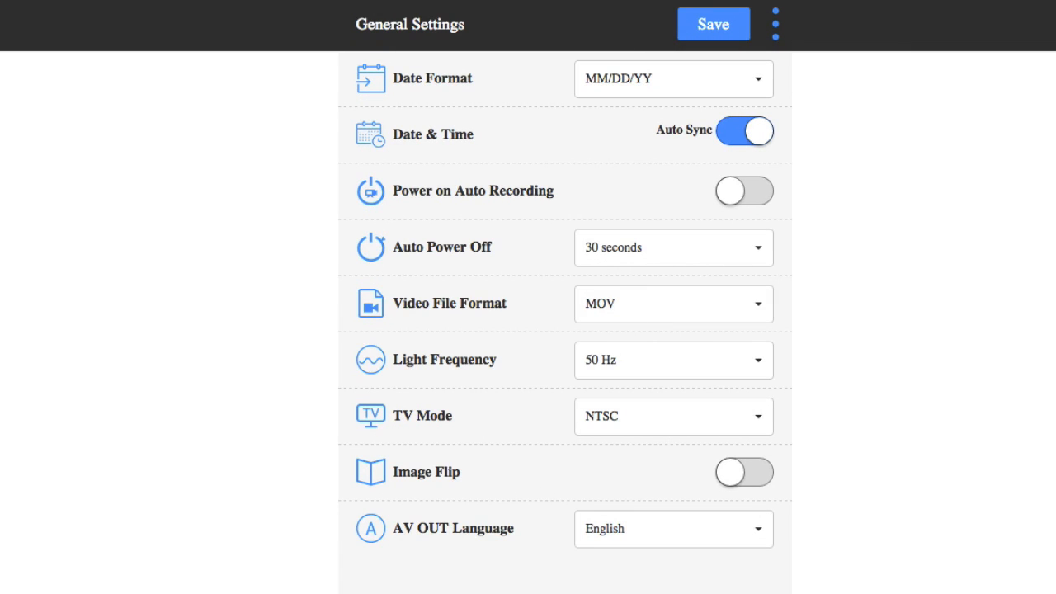
# Switch to the RunCam file diagram and select the RUNCAMHD.bin node
pyautogui.press('super+Tab')
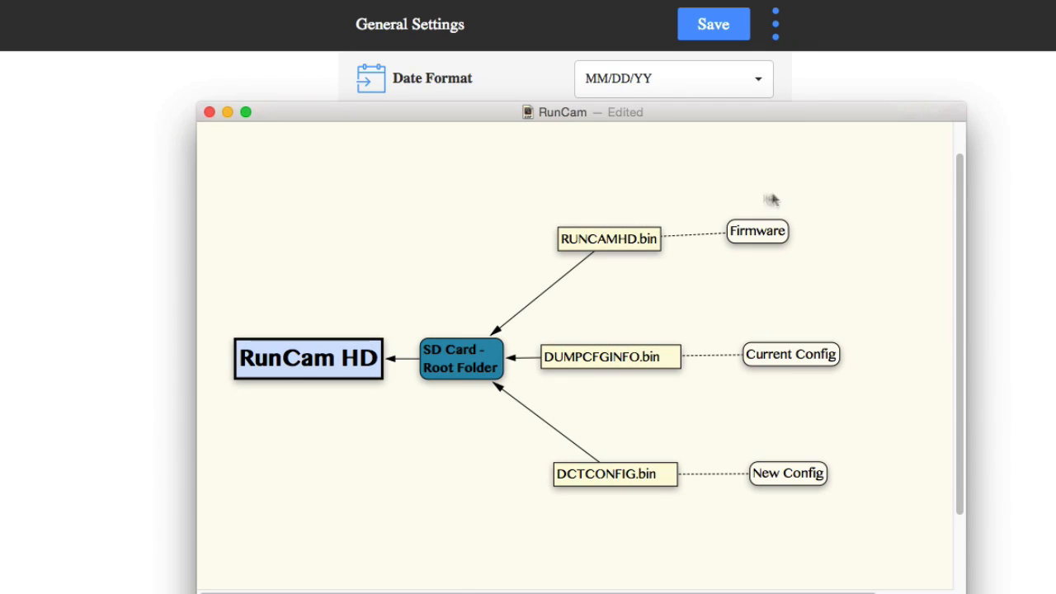
pyautogui.click(605, 245)
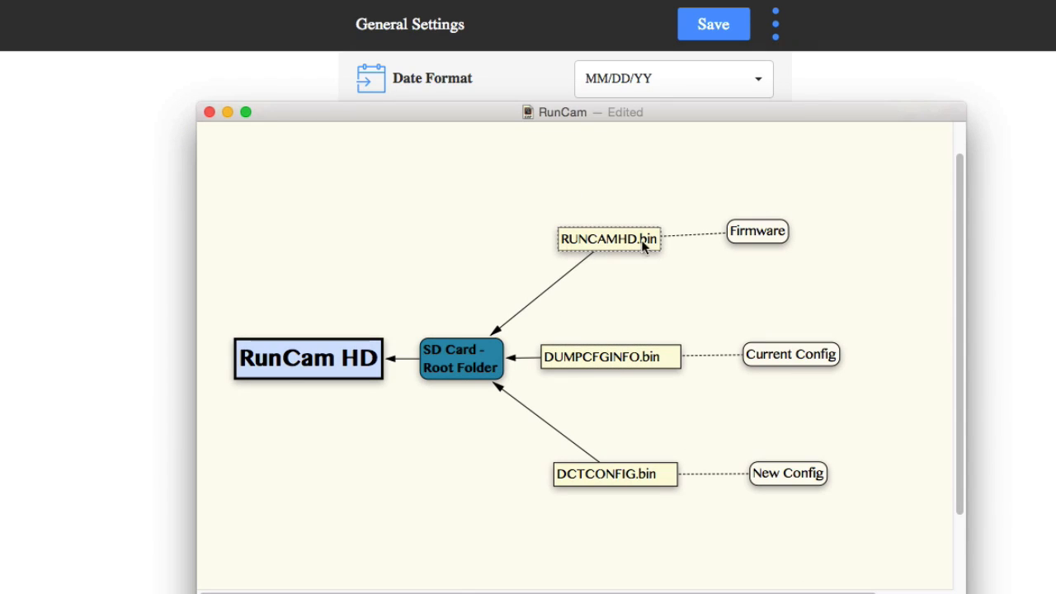